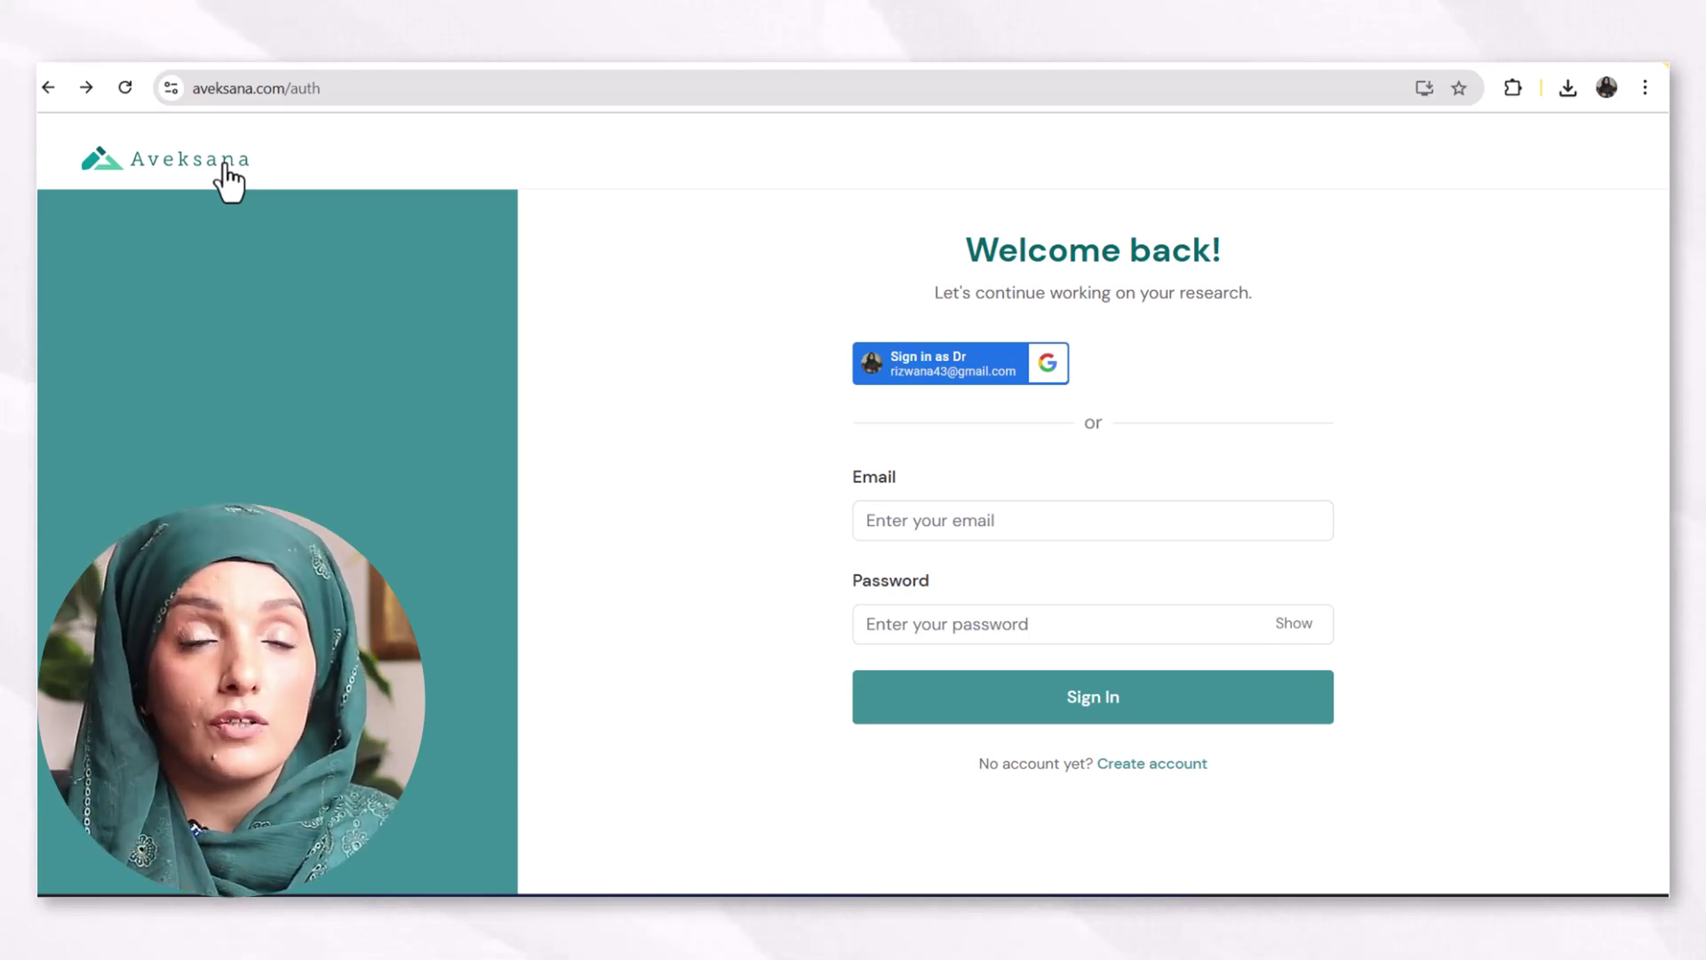
Step: Sign in to Aveksana through the 'Sign in as Dr' linked Google account button
{"action": "left_click", "coordinate": [949, 382]}
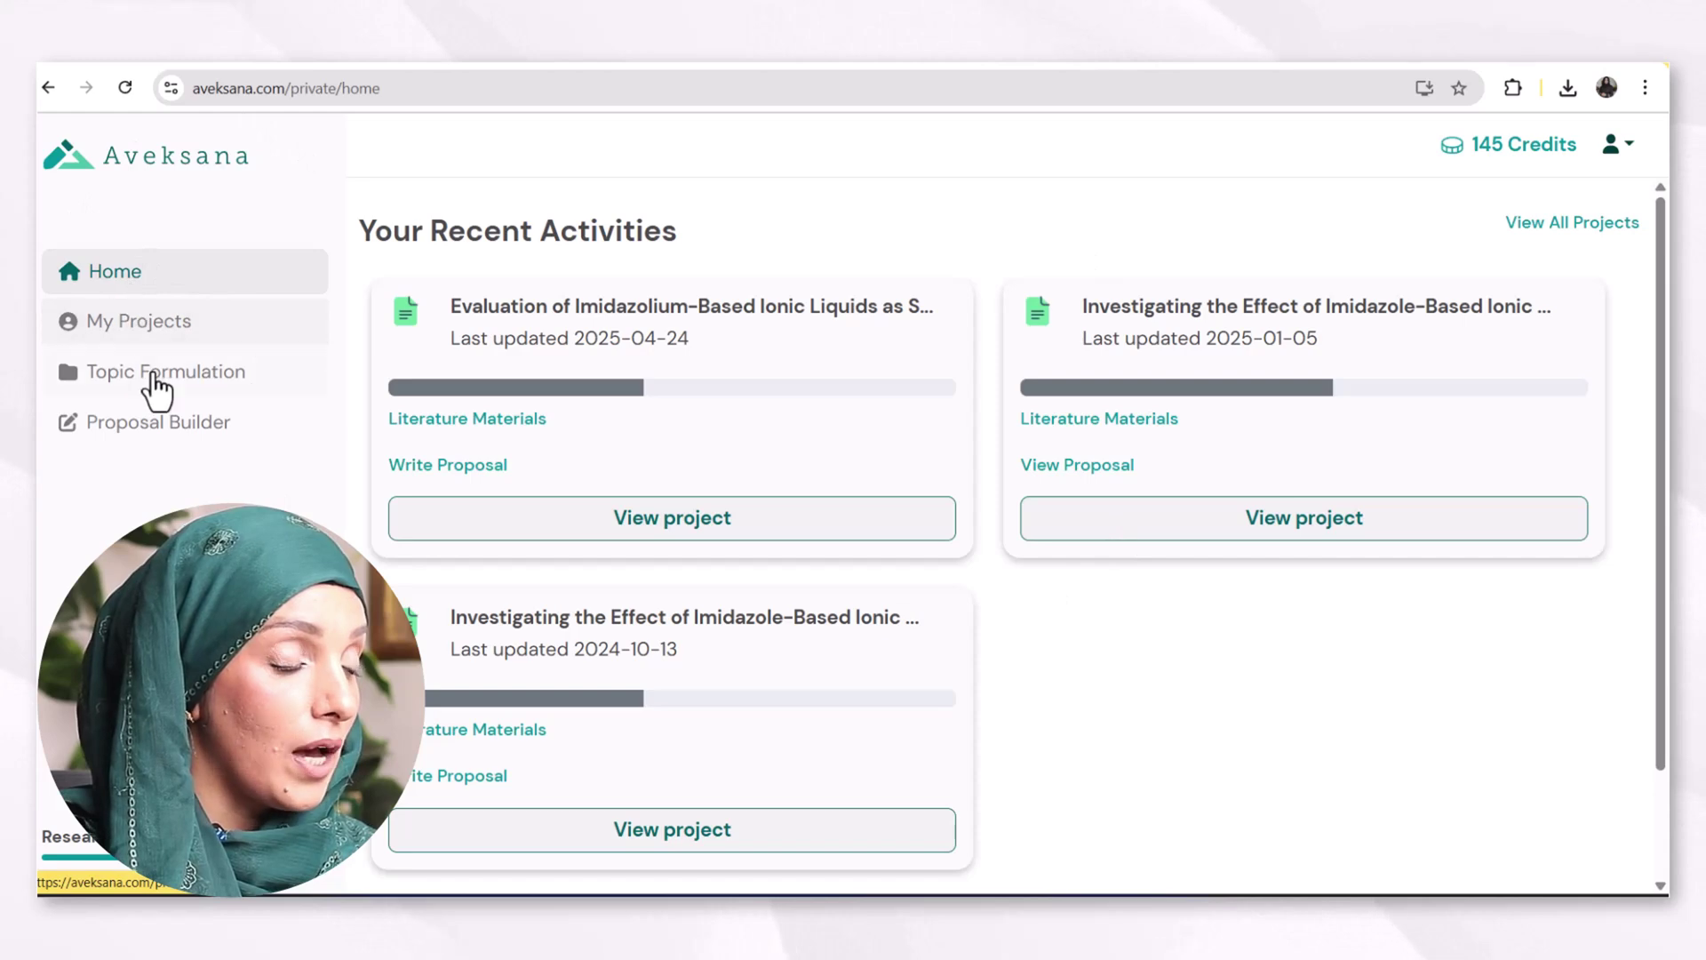
Step: From the Aveksana landing page, start Find Your Topics and pick 'I have a supervisor suggestion'
{"action": "left_click", "coordinate": [114, 187]}
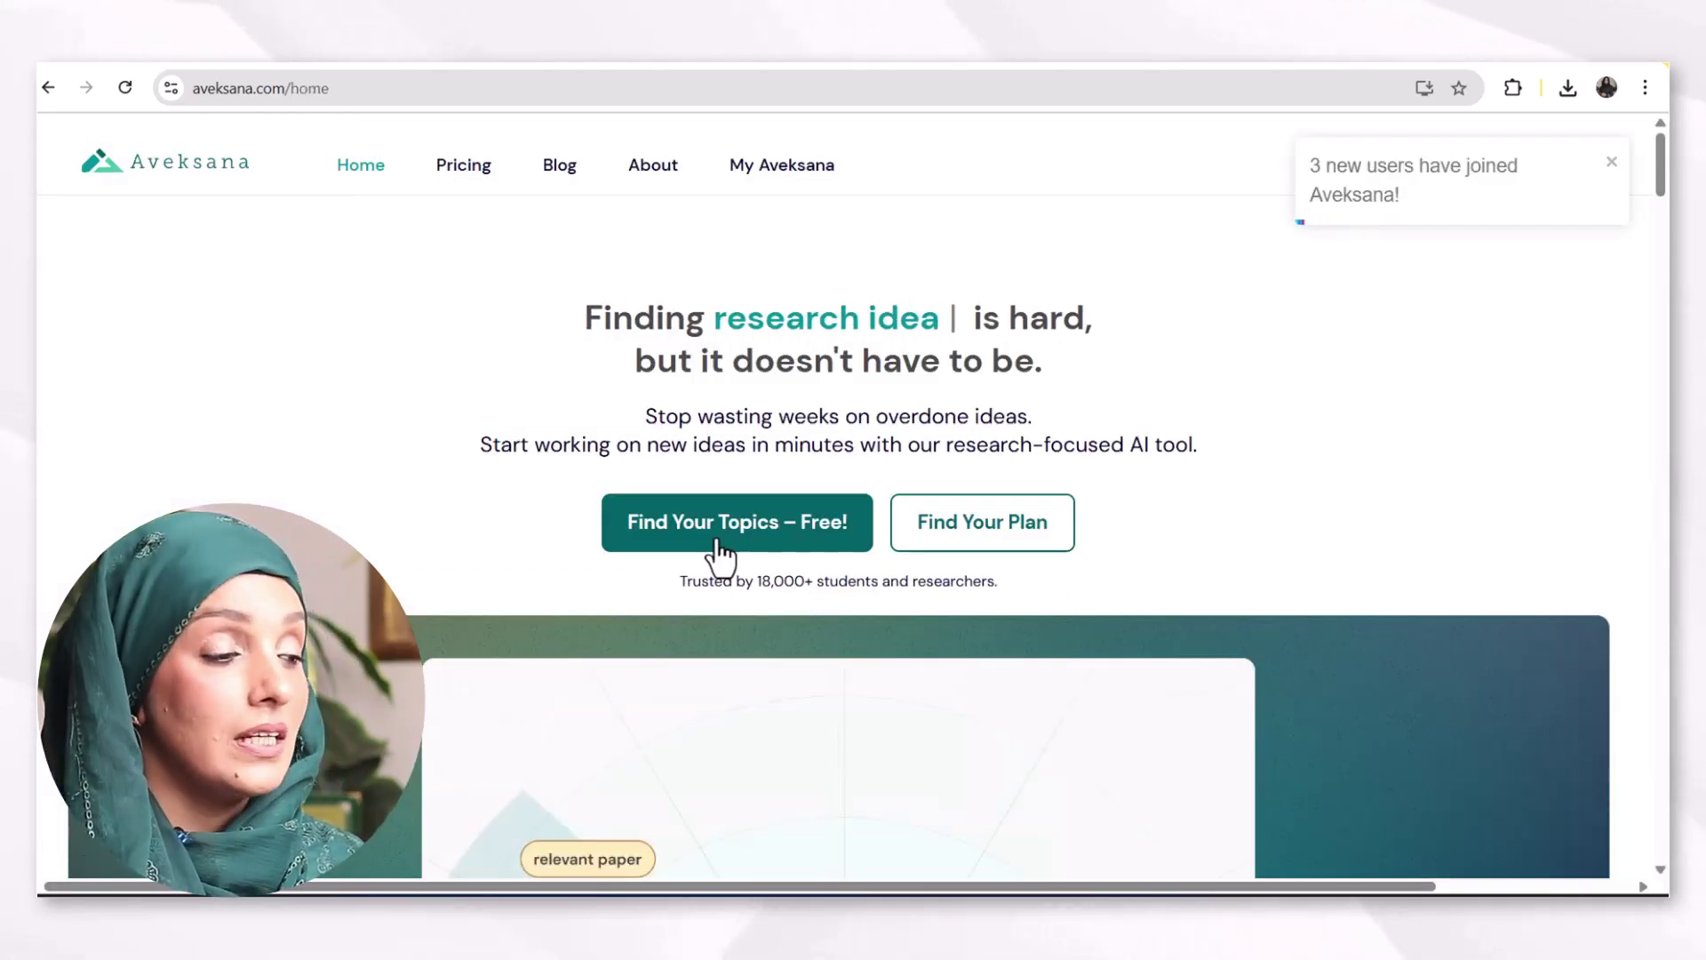
{"action": "left_click", "coordinate": [719, 553]}
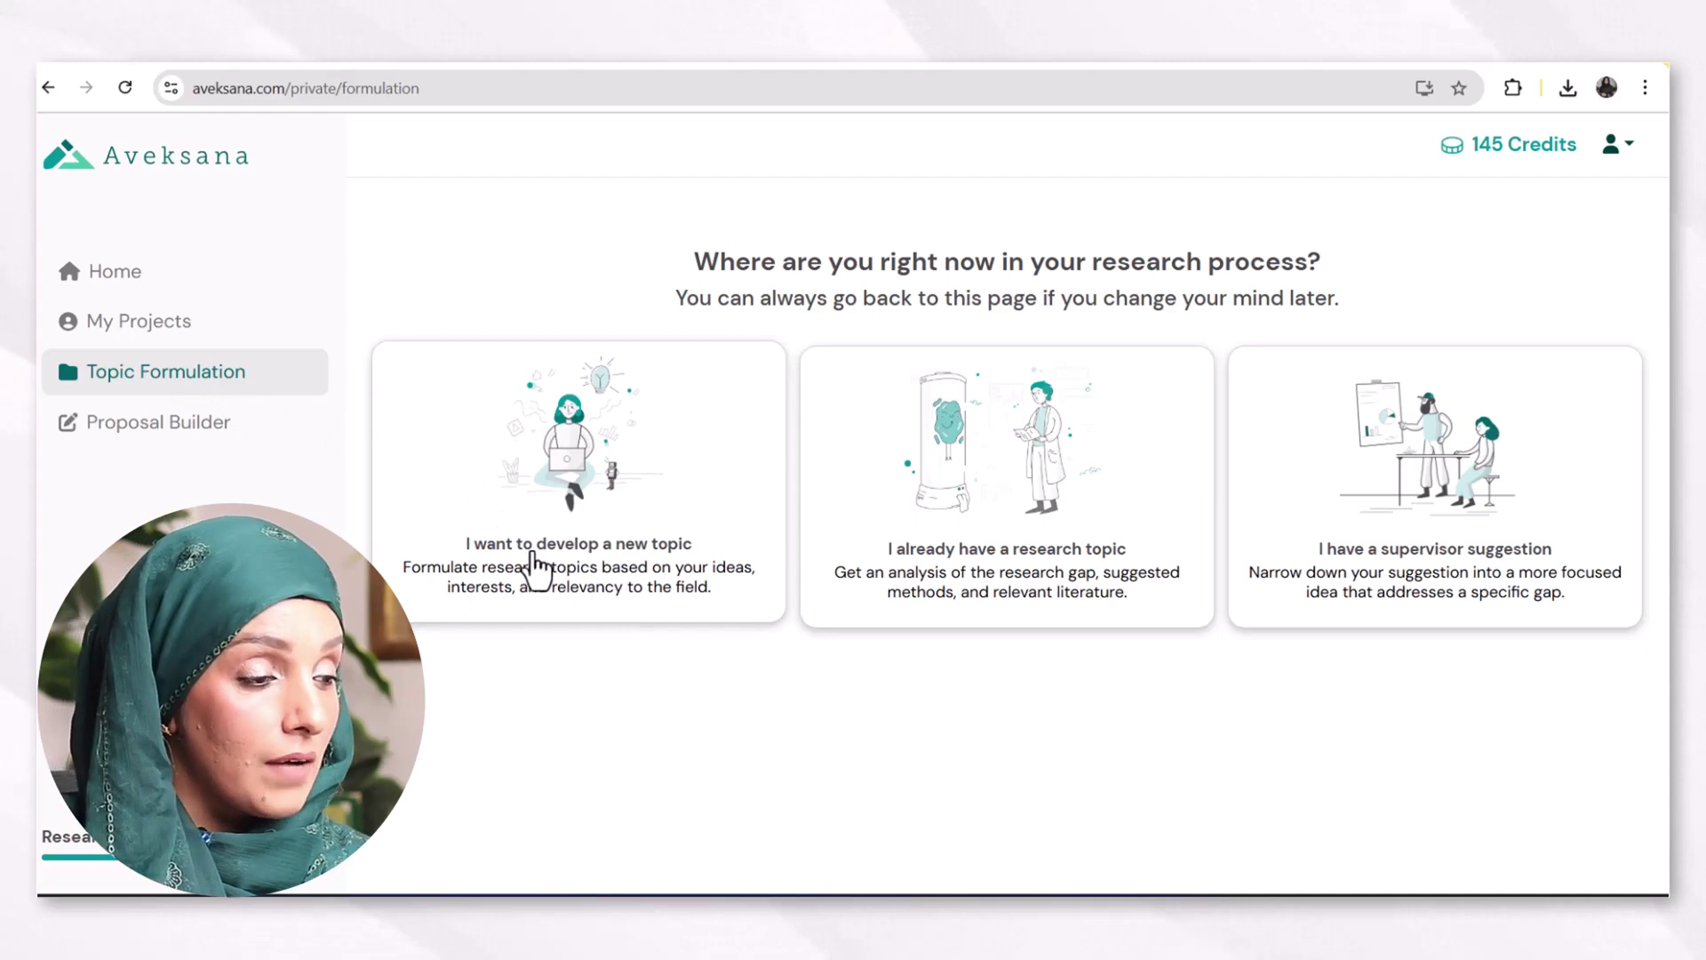
{"action": "left_click", "coordinate": [1360, 579]}
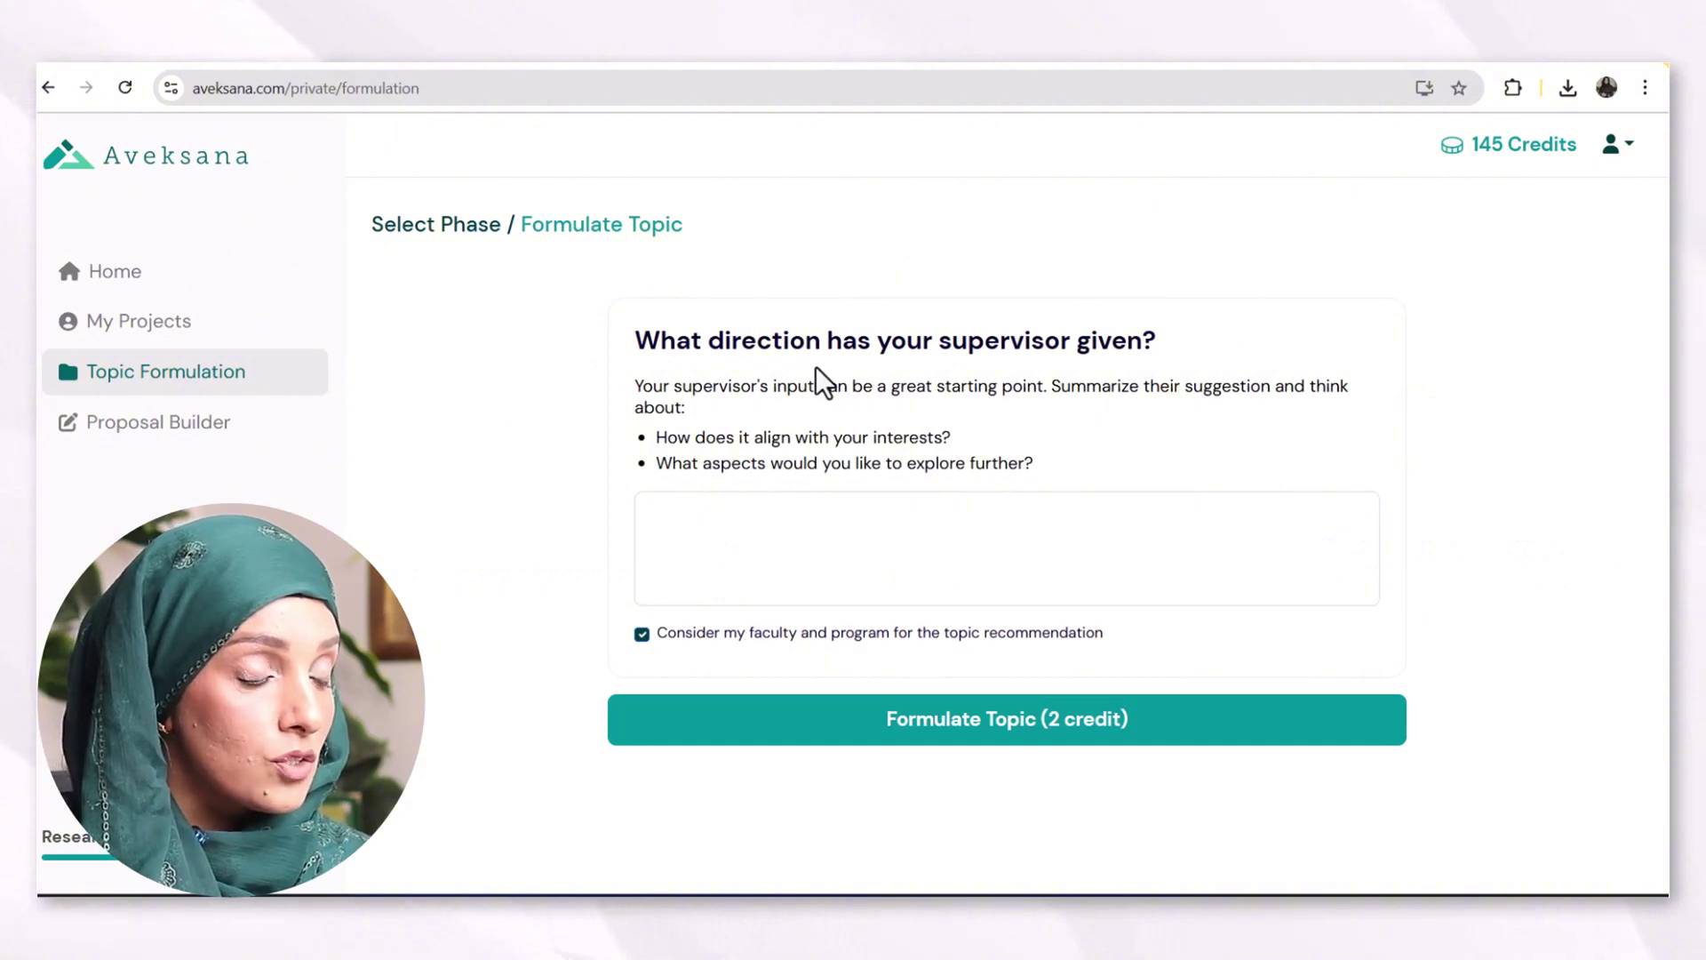
Step: Paste the imidazole-based ionic liquids in medicine suggestion and formulate topics for 2 credits
{"action": "left_click", "coordinate": [828, 524]}
{"action": "type", "text": "Applications of imidazole based ionicliquids as solvents in medicine"}
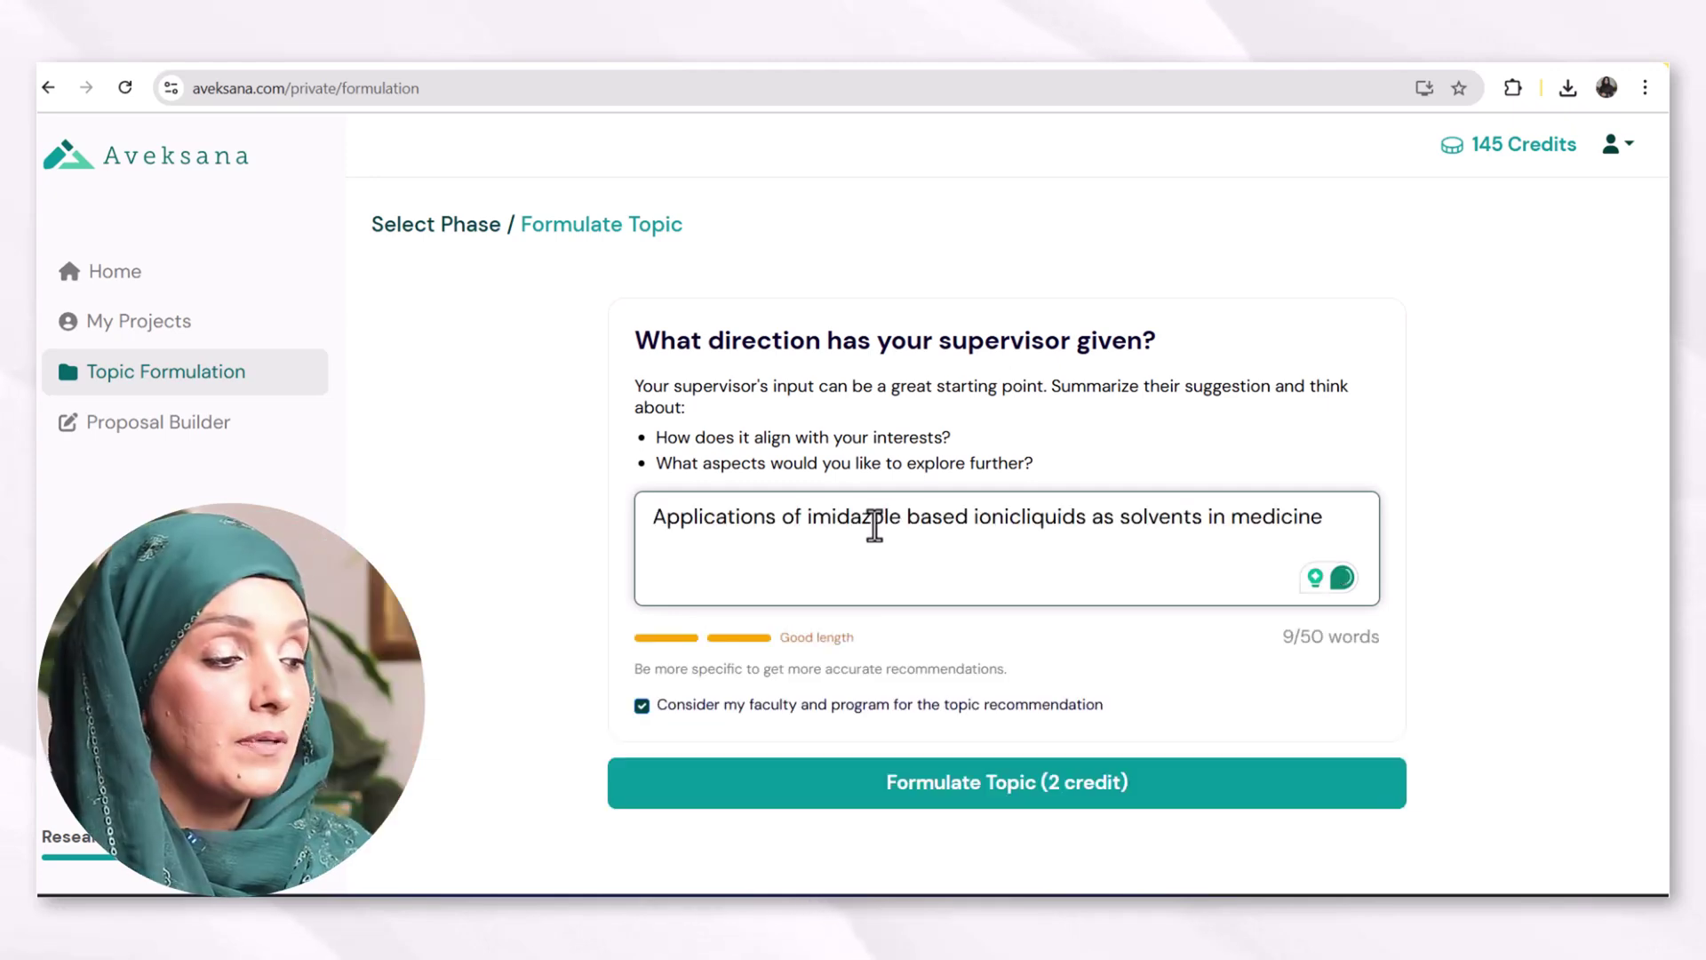
{"action": "left_click", "coordinate": [901, 520]}
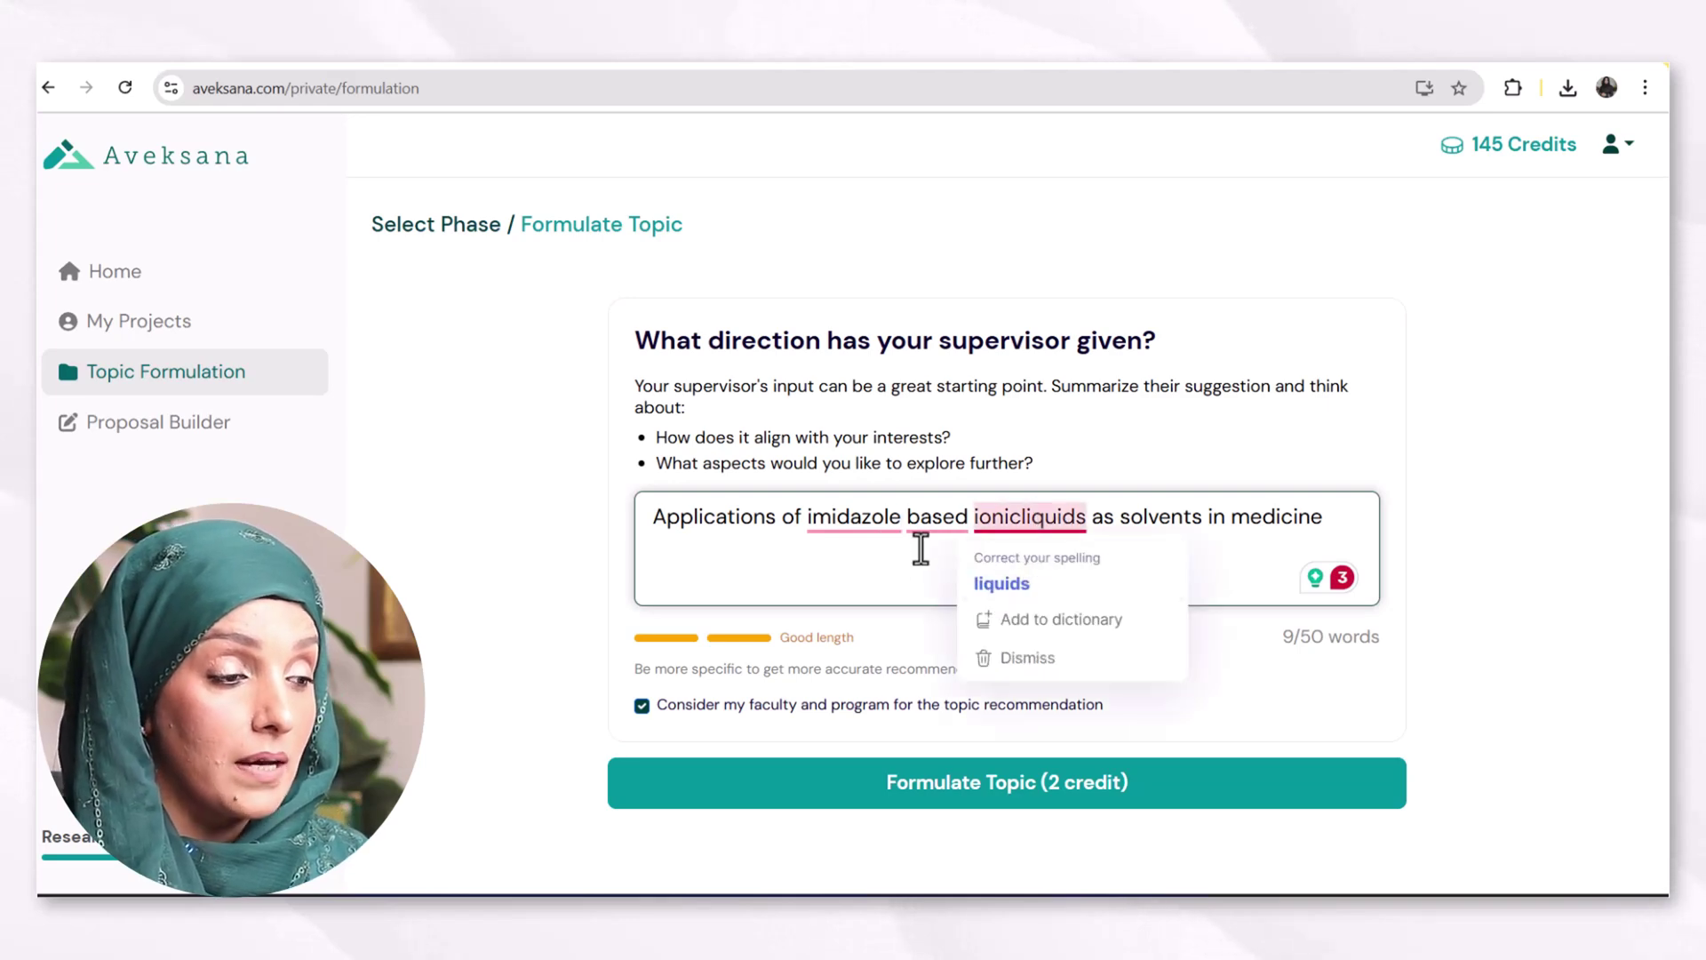
{"action": "mouse_move", "coordinate": [929, 531]}
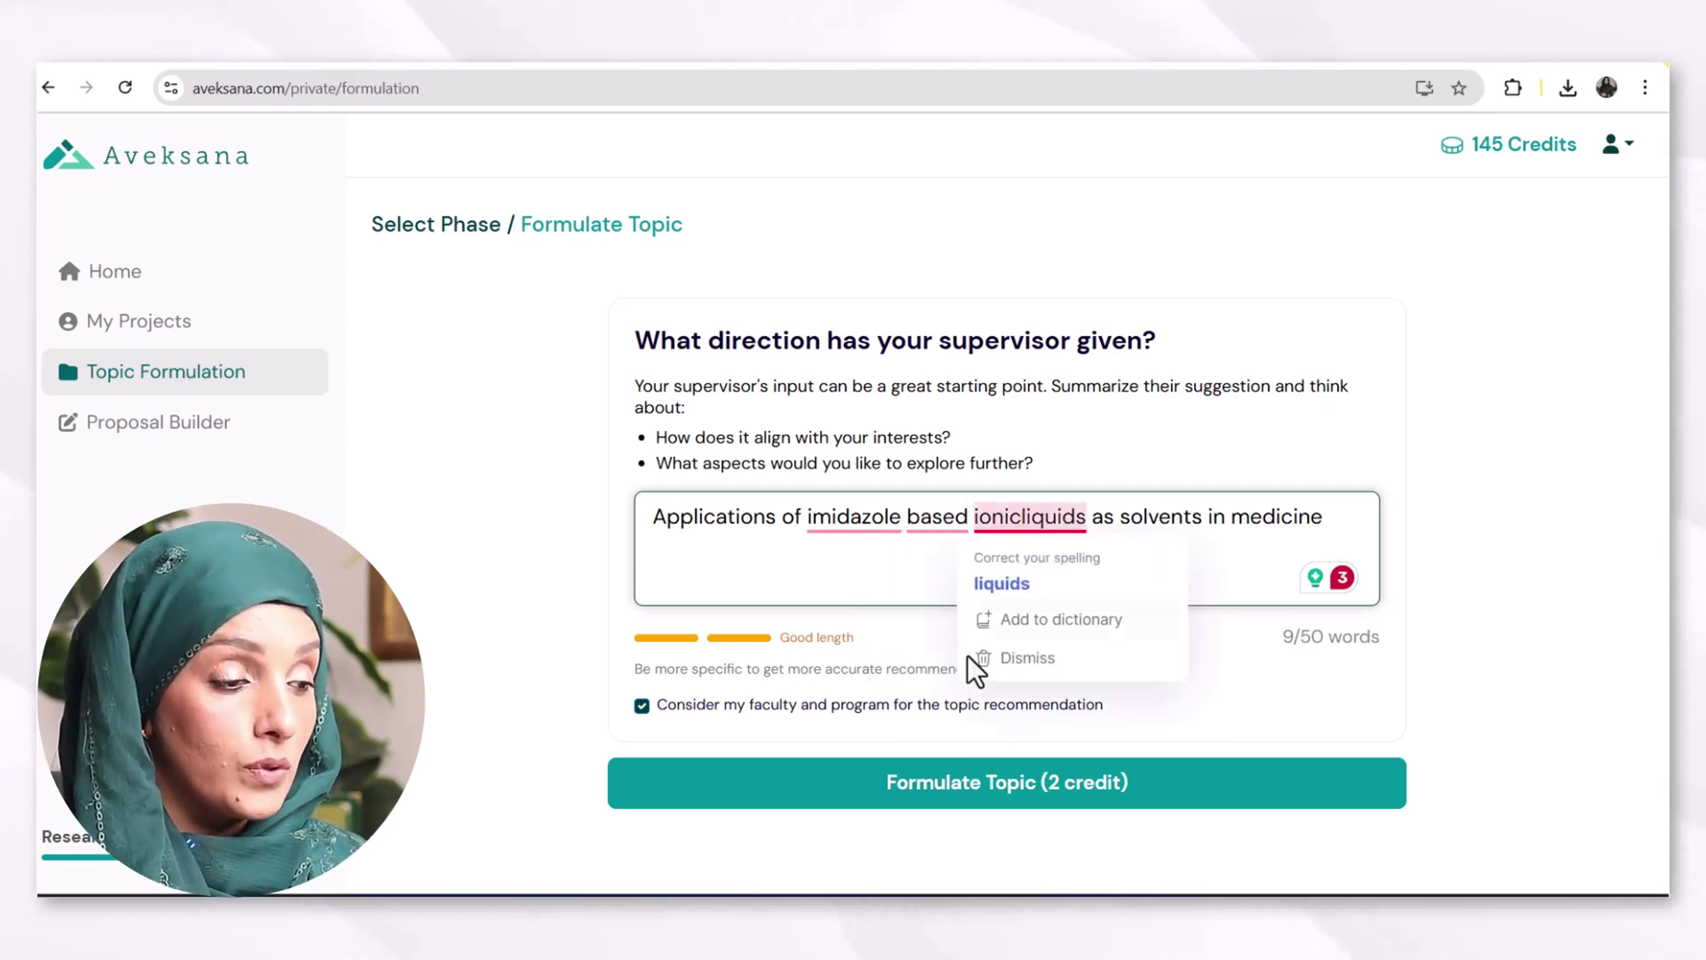
{"action": "left_click", "coordinate": [1029, 786]}
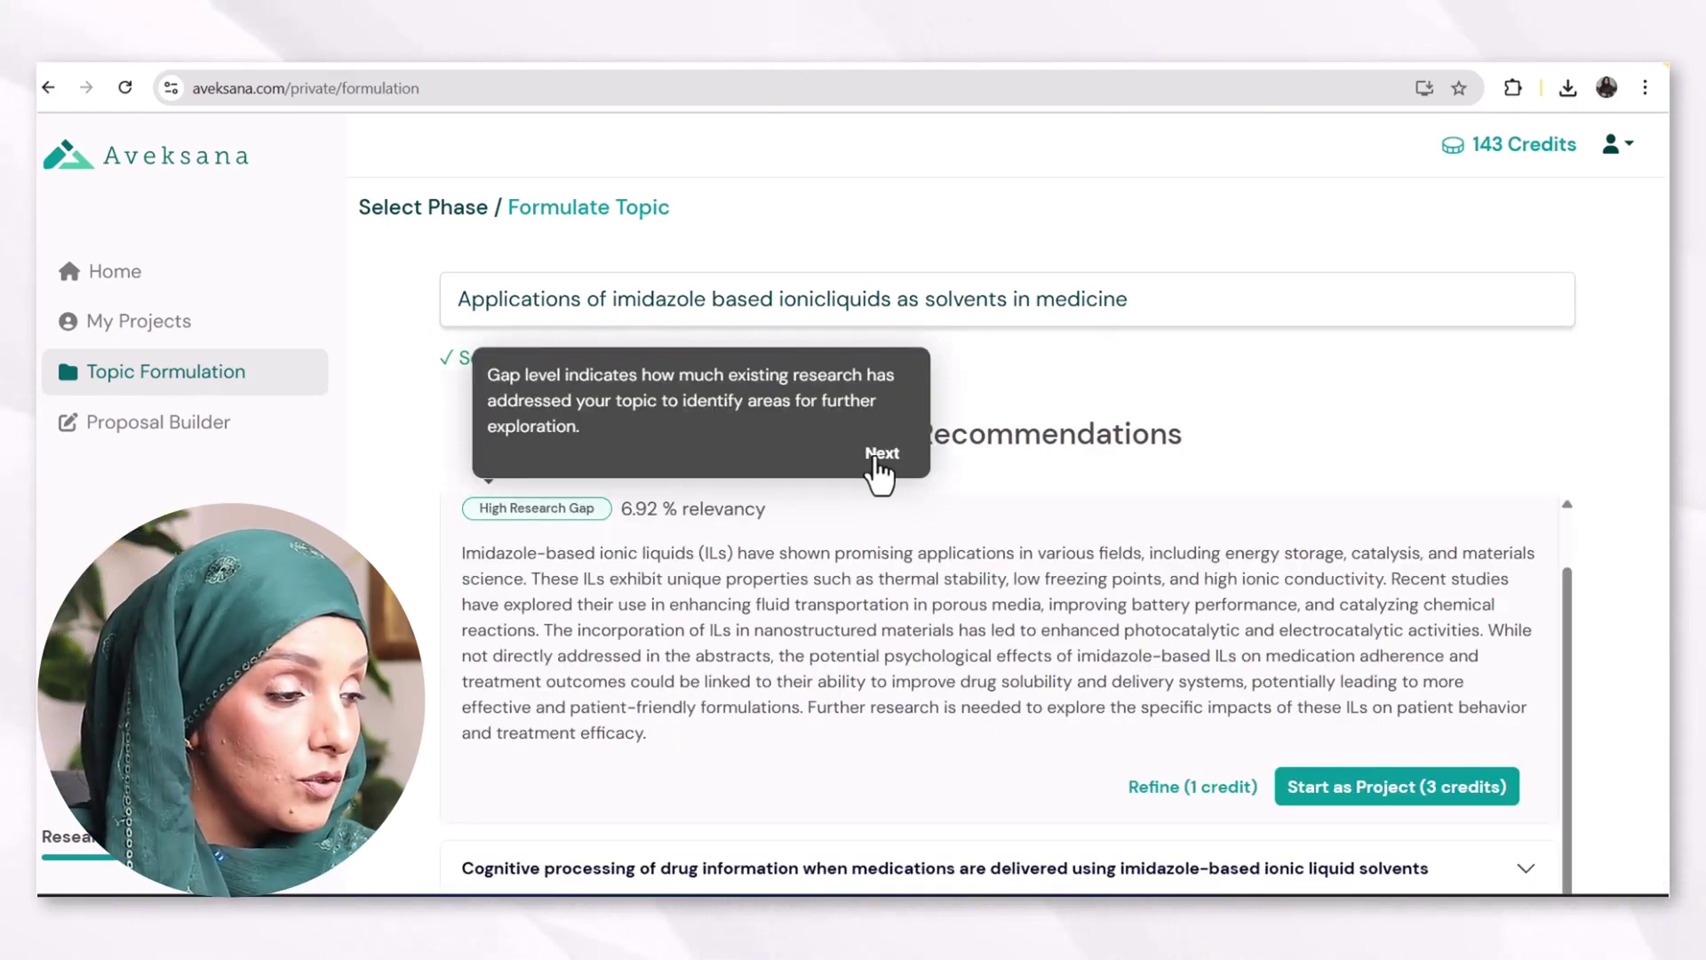
Step: Step through the gap-level, Refine and Start as Project tour tips until dismissed
{"action": "scroll", "coordinate": [978, 511], "scroll_direction": "down", "scroll_amount": 2}
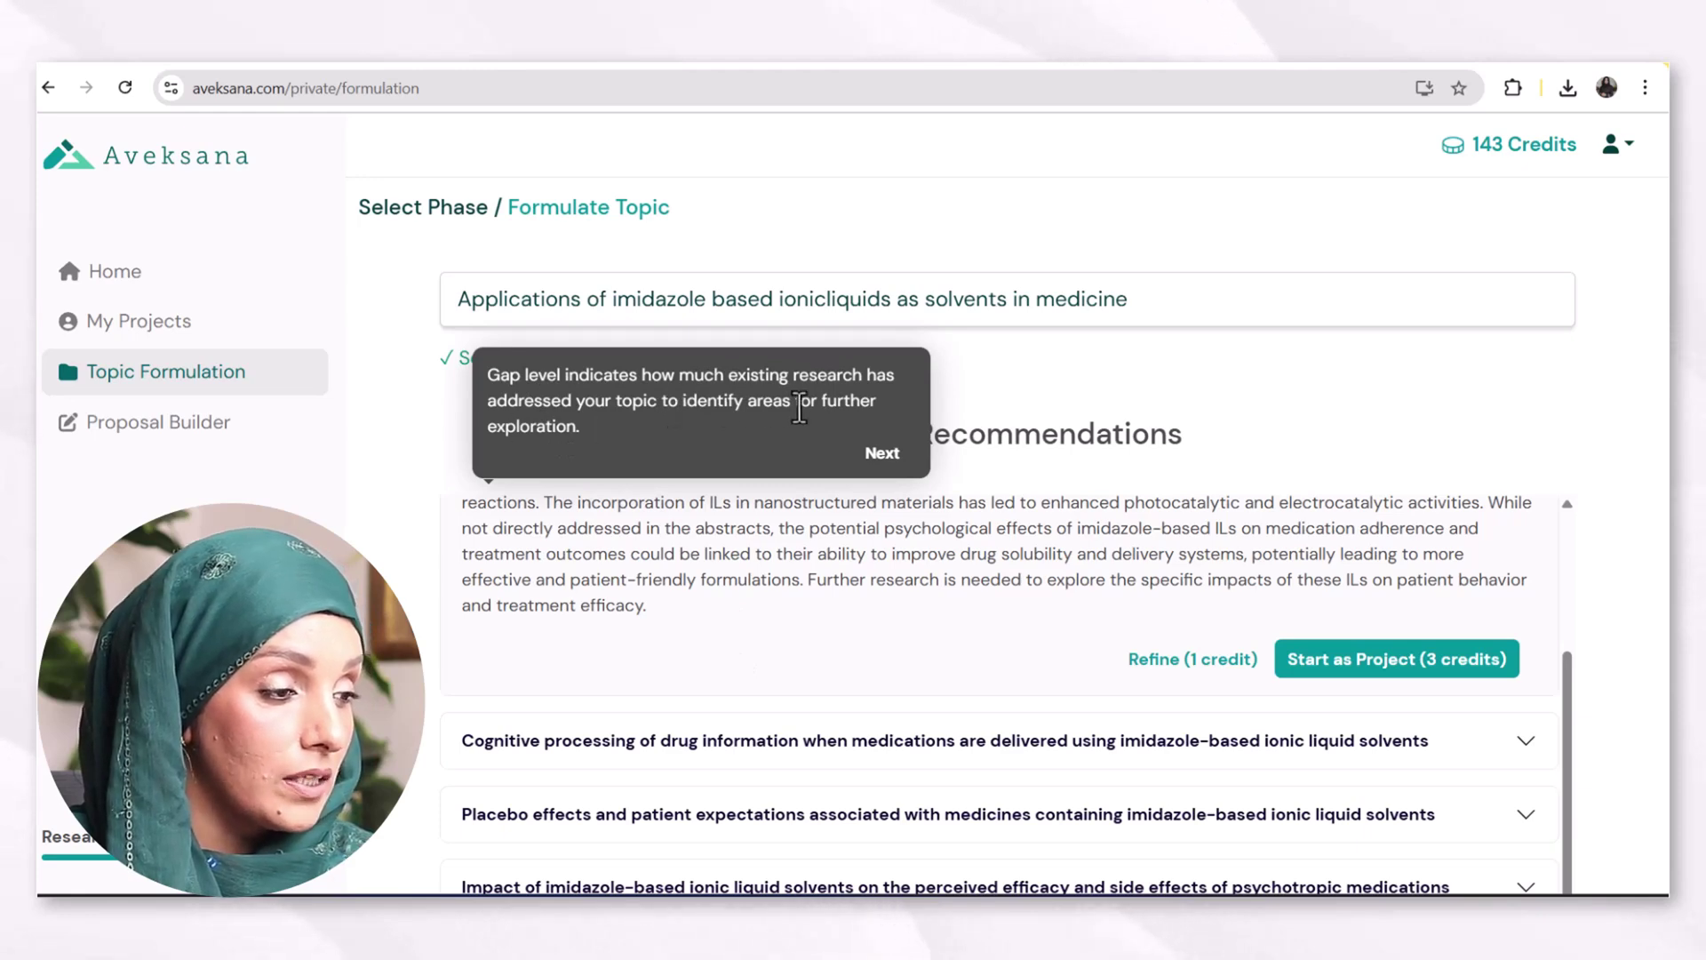
{"action": "left_click", "coordinate": [879, 455]}
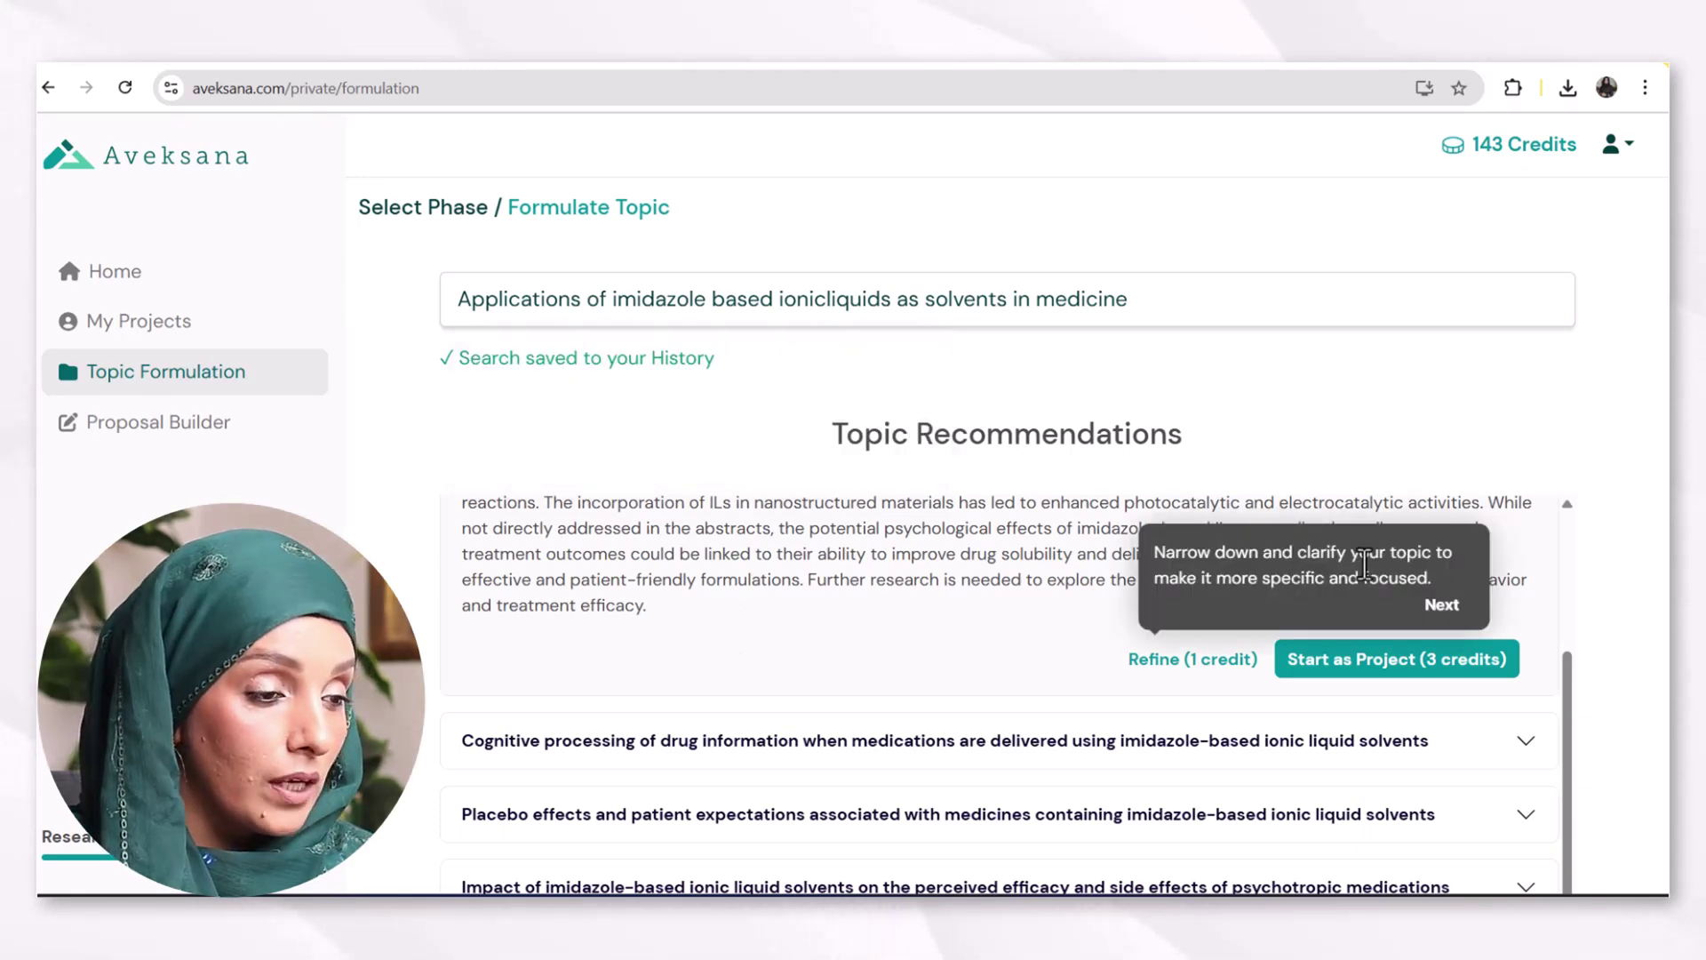
{"action": "left_click", "coordinate": [1437, 608]}
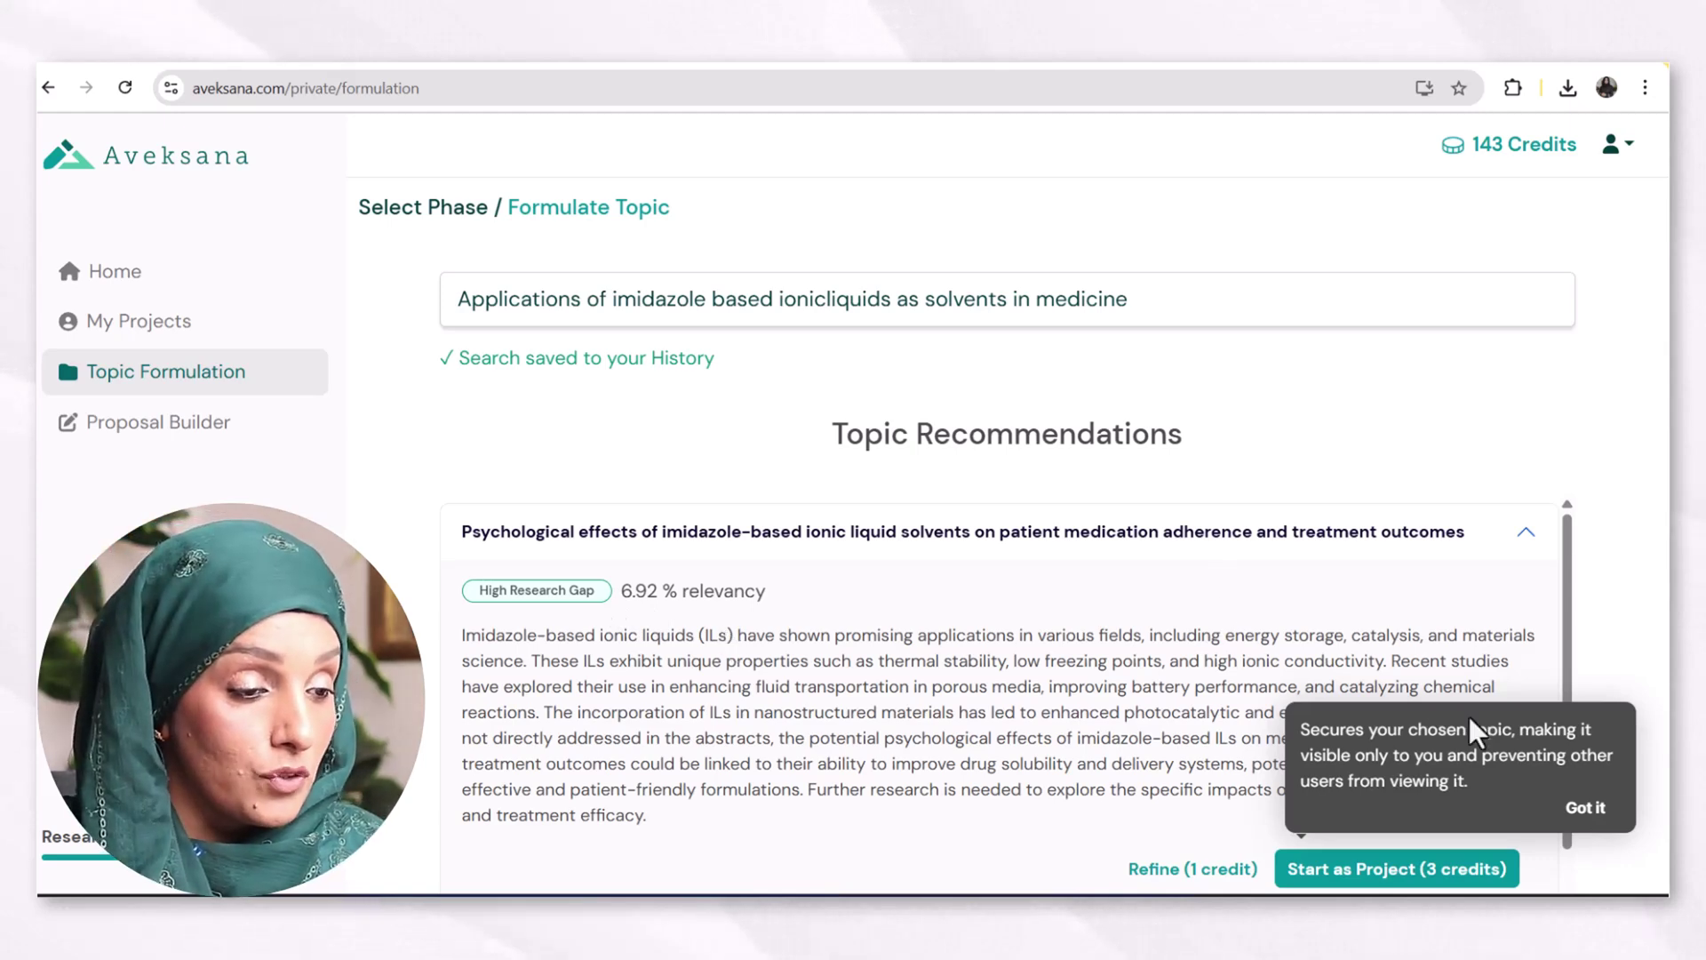
{"action": "left_click", "coordinate": [1586, 807]}
{"action": "scroll", "coordinate": [578, 346], "scroll_direction": "down", "scroll_amount": 2}
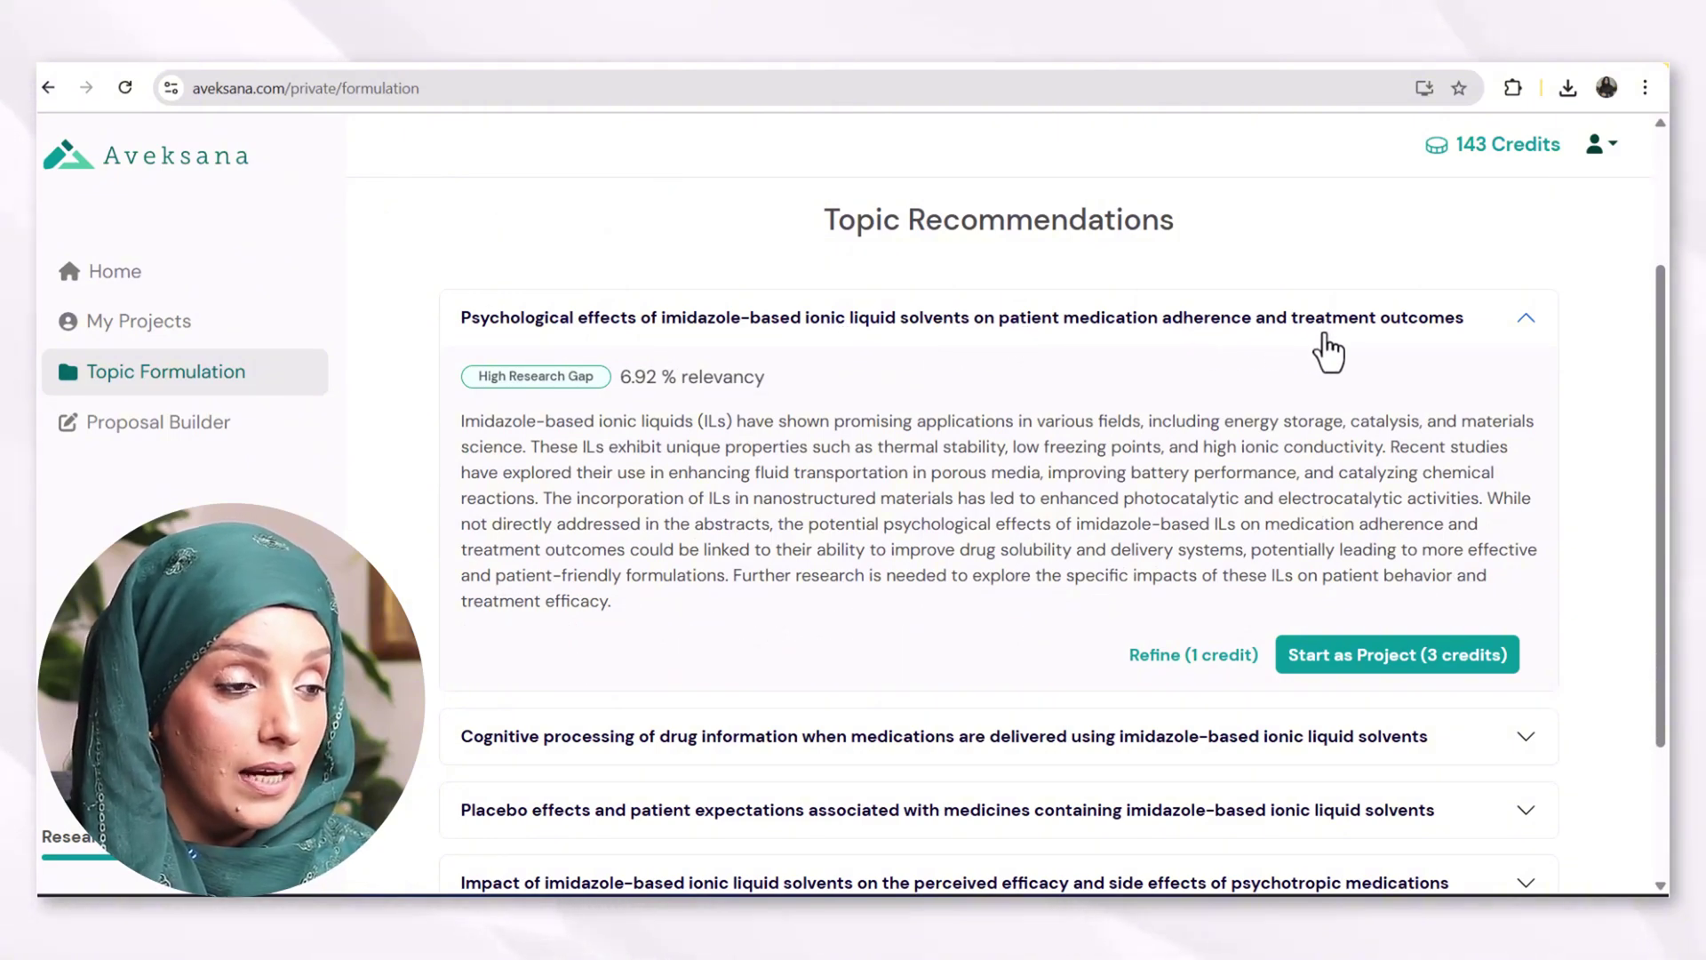
Step: Expand the 'Cognitive processing of drug information' topic to show its 15.44% relevancy and summary
{"action": "scroll", "coordinate": [1093, 462], "scroll_direction": "down", "scroll_amount": 2}
{"action": "scroll", "coordinate": [610, 381], "scroll_direction": "up", "scroll_amount": 2}
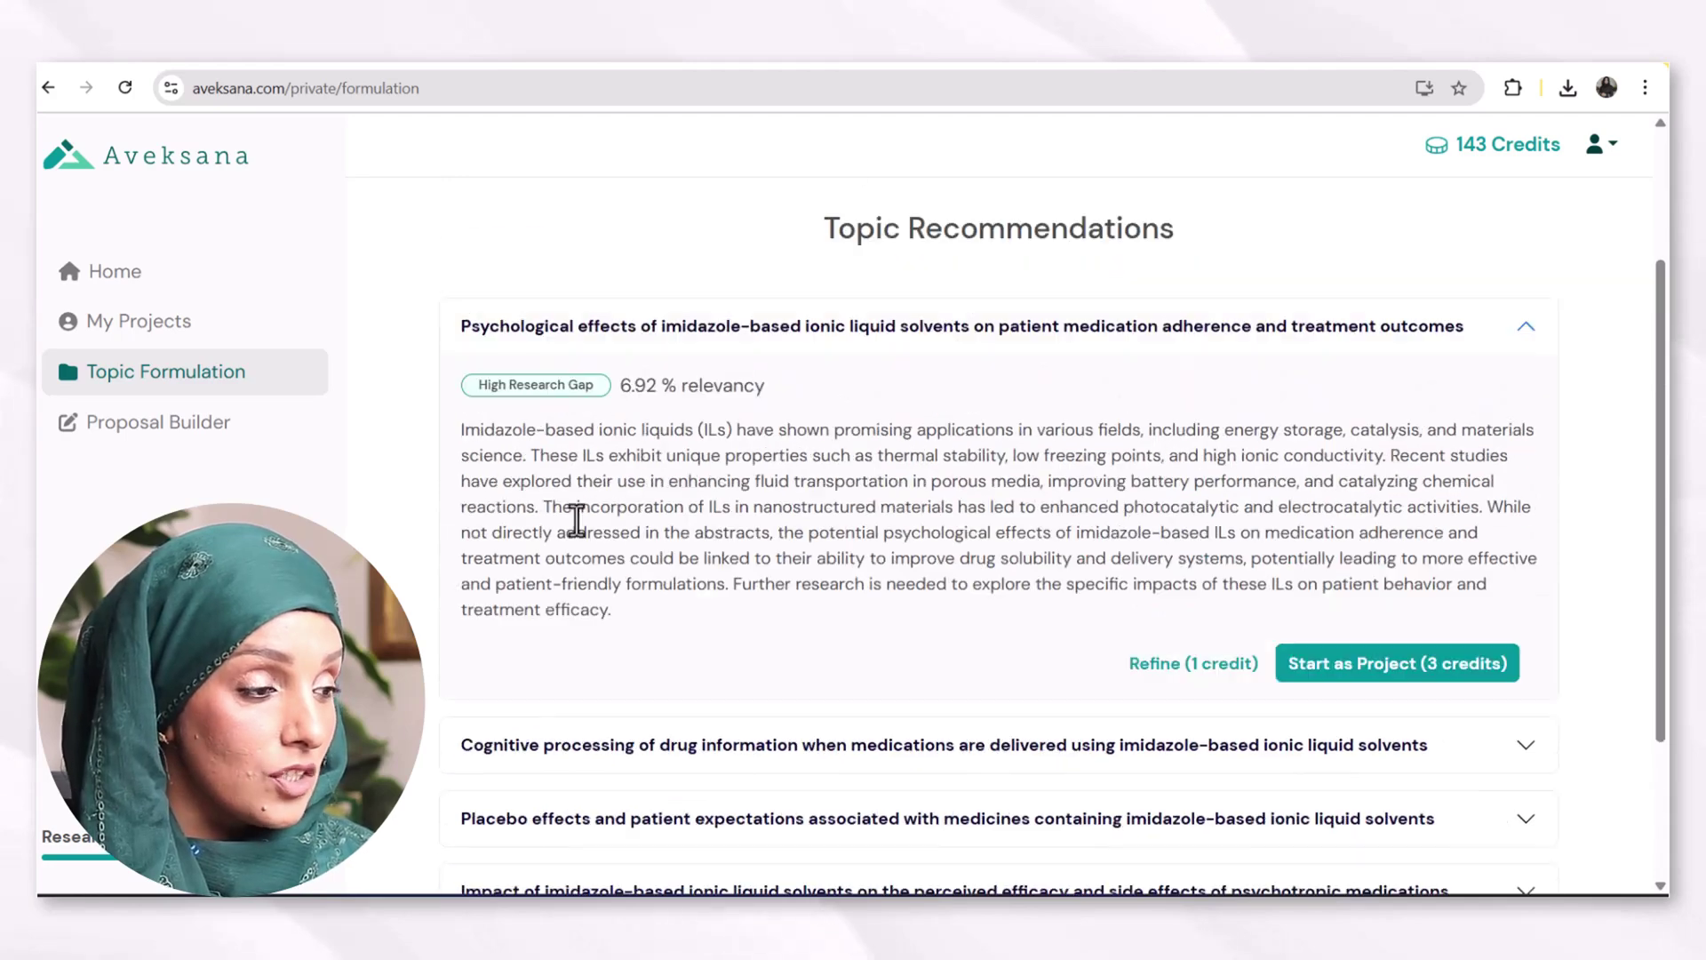
{"action": "left_click_drag", "start_coordinate": [611, 608], "coordinate": [479, 430]}
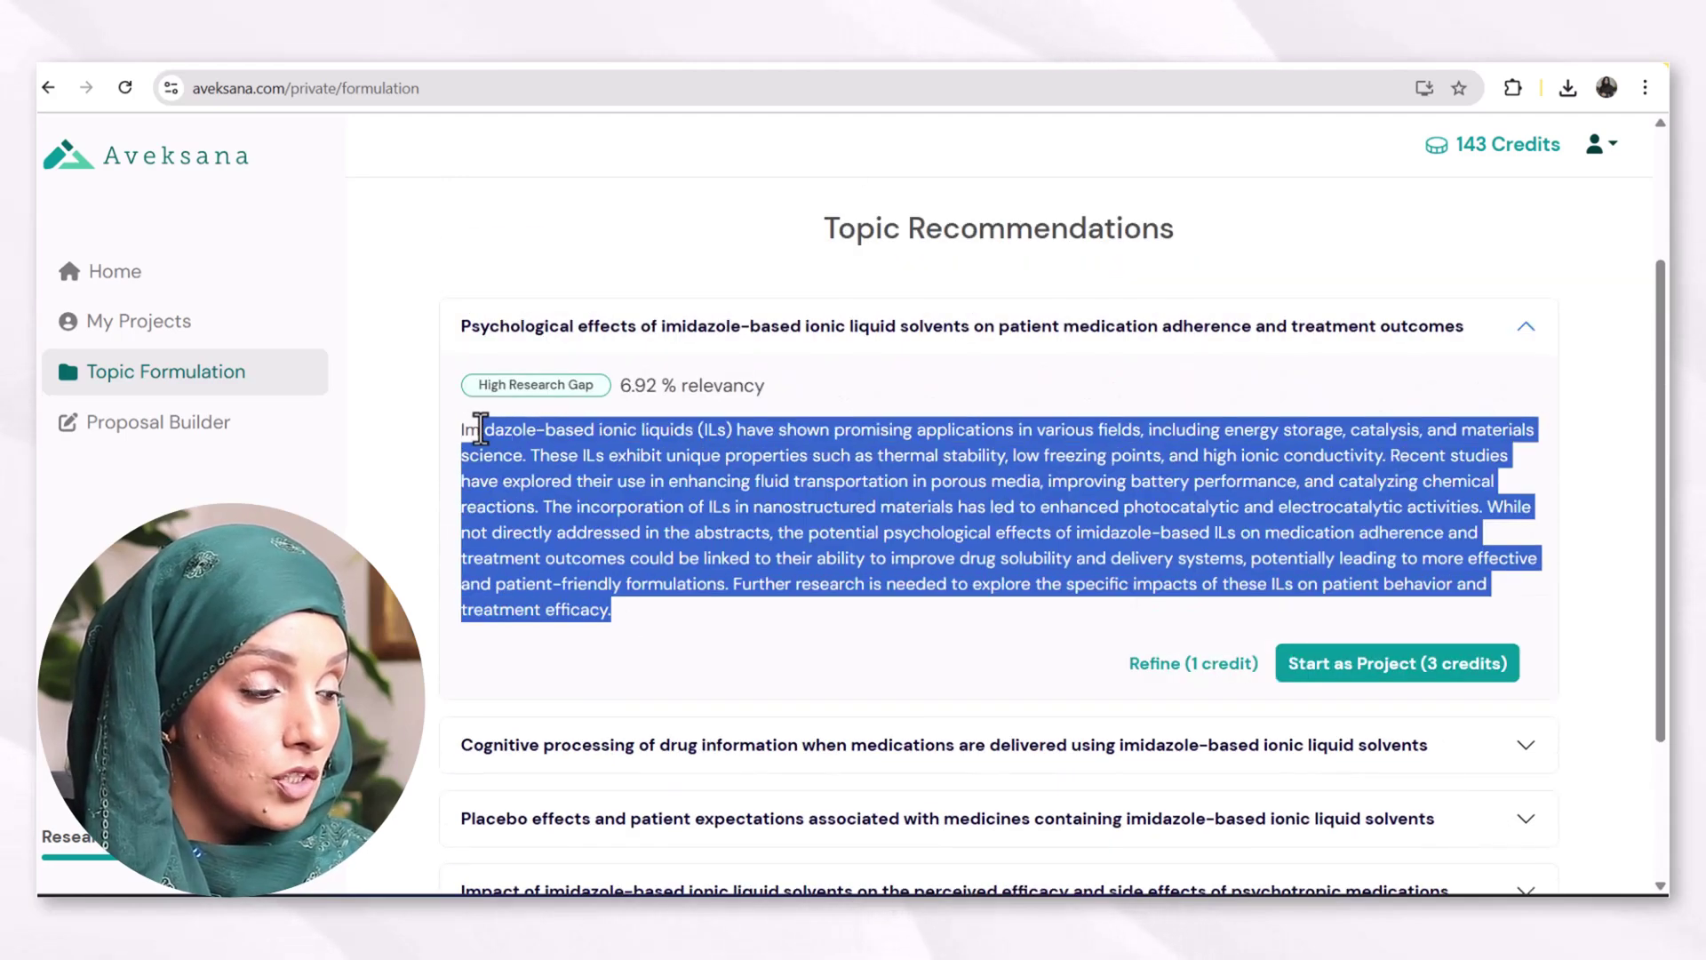
{"action": "scroll", "coordinate": [609, 621], "scroll_direction": "down", "scroll_amount": 2}
{"action": "left_click", "coordinate": [669, 515]}
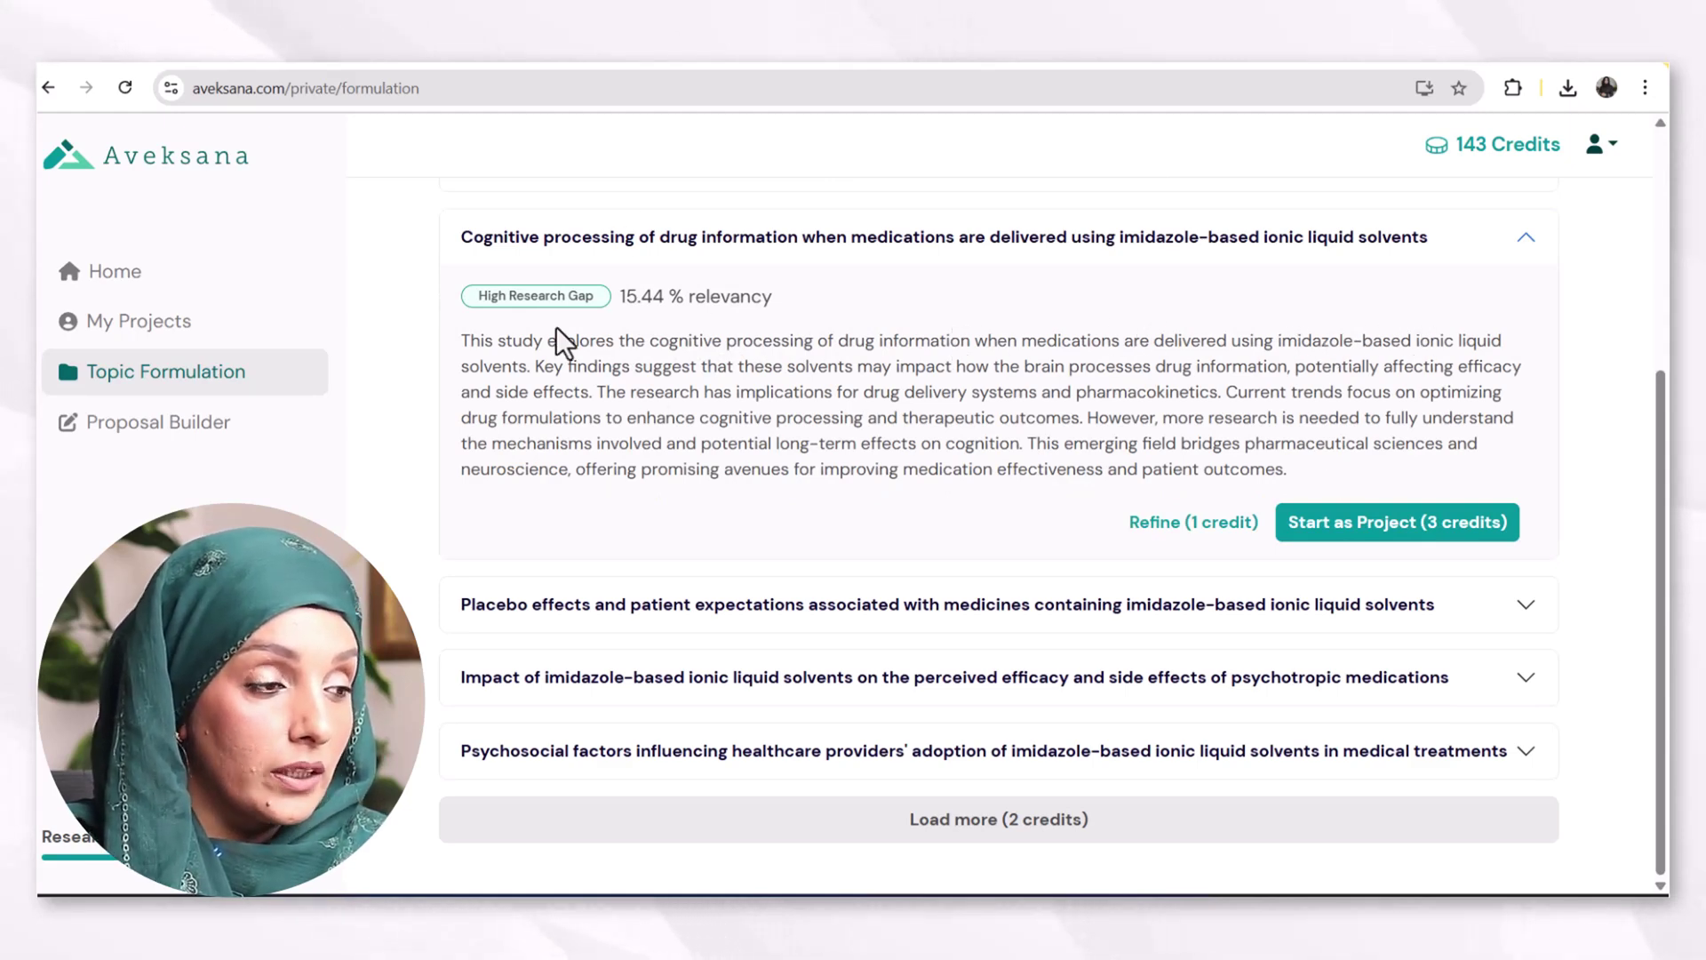
Step: Highlight the 15.44 relevancy score and refine the cognitive processing topic for 1 credit
{"action": "double_click", "coordinate": [662, 296]}
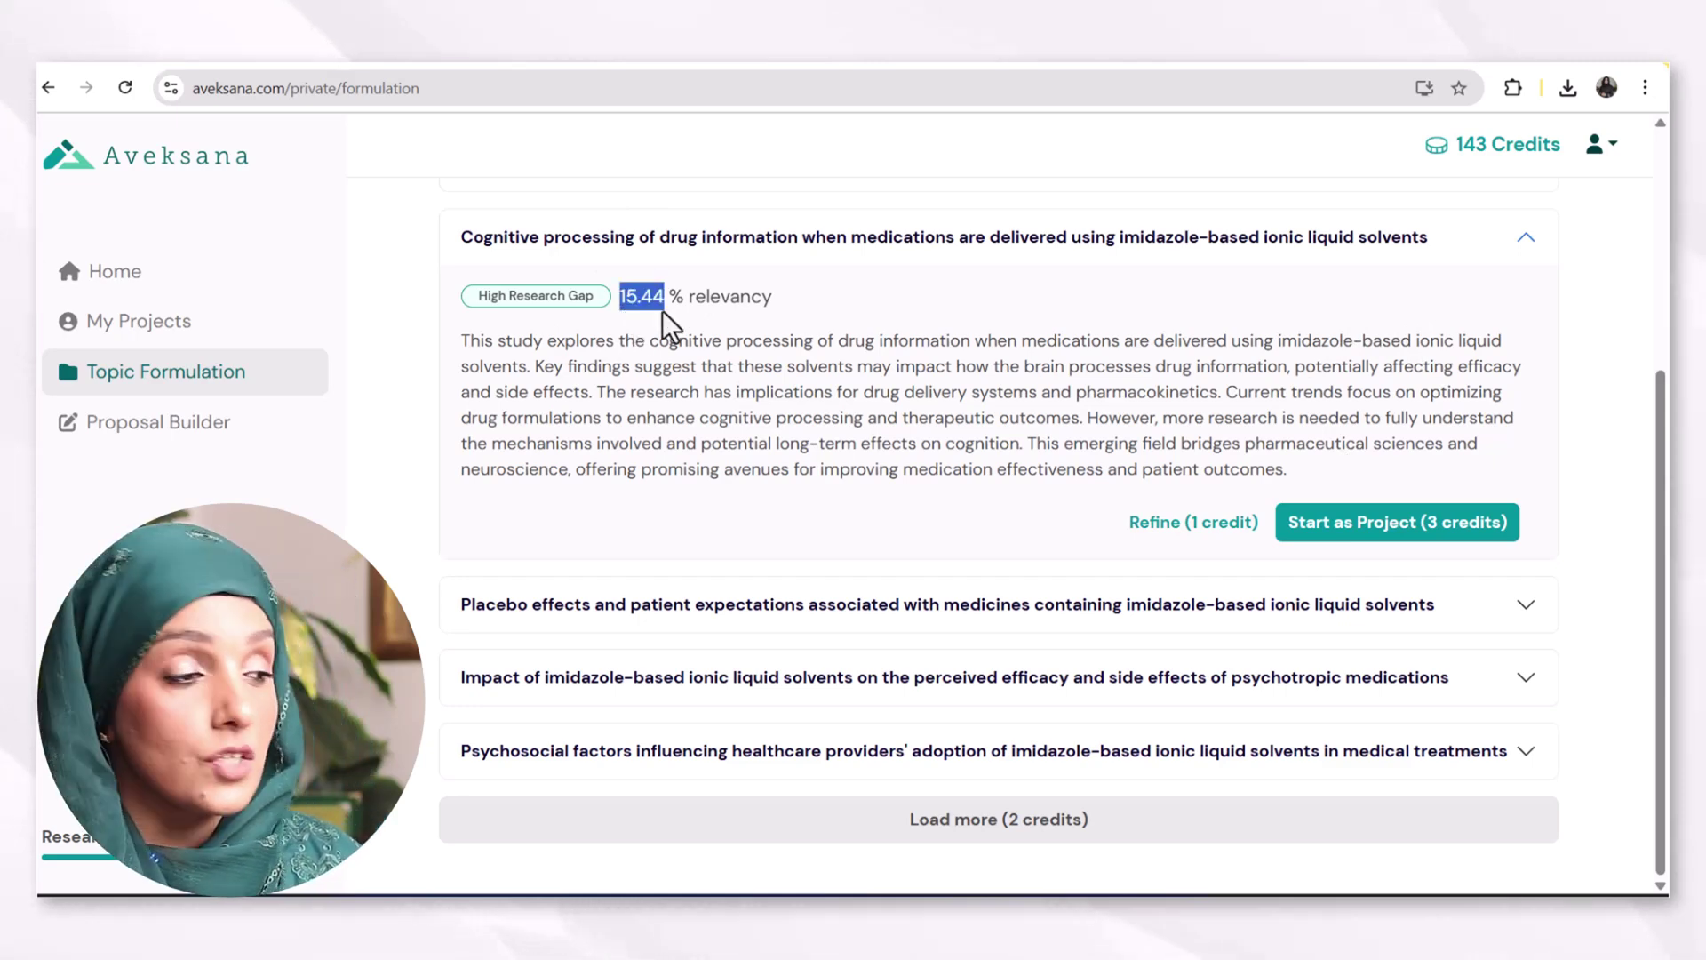
{"action": "left_click", "coordinate": [632, 302]}
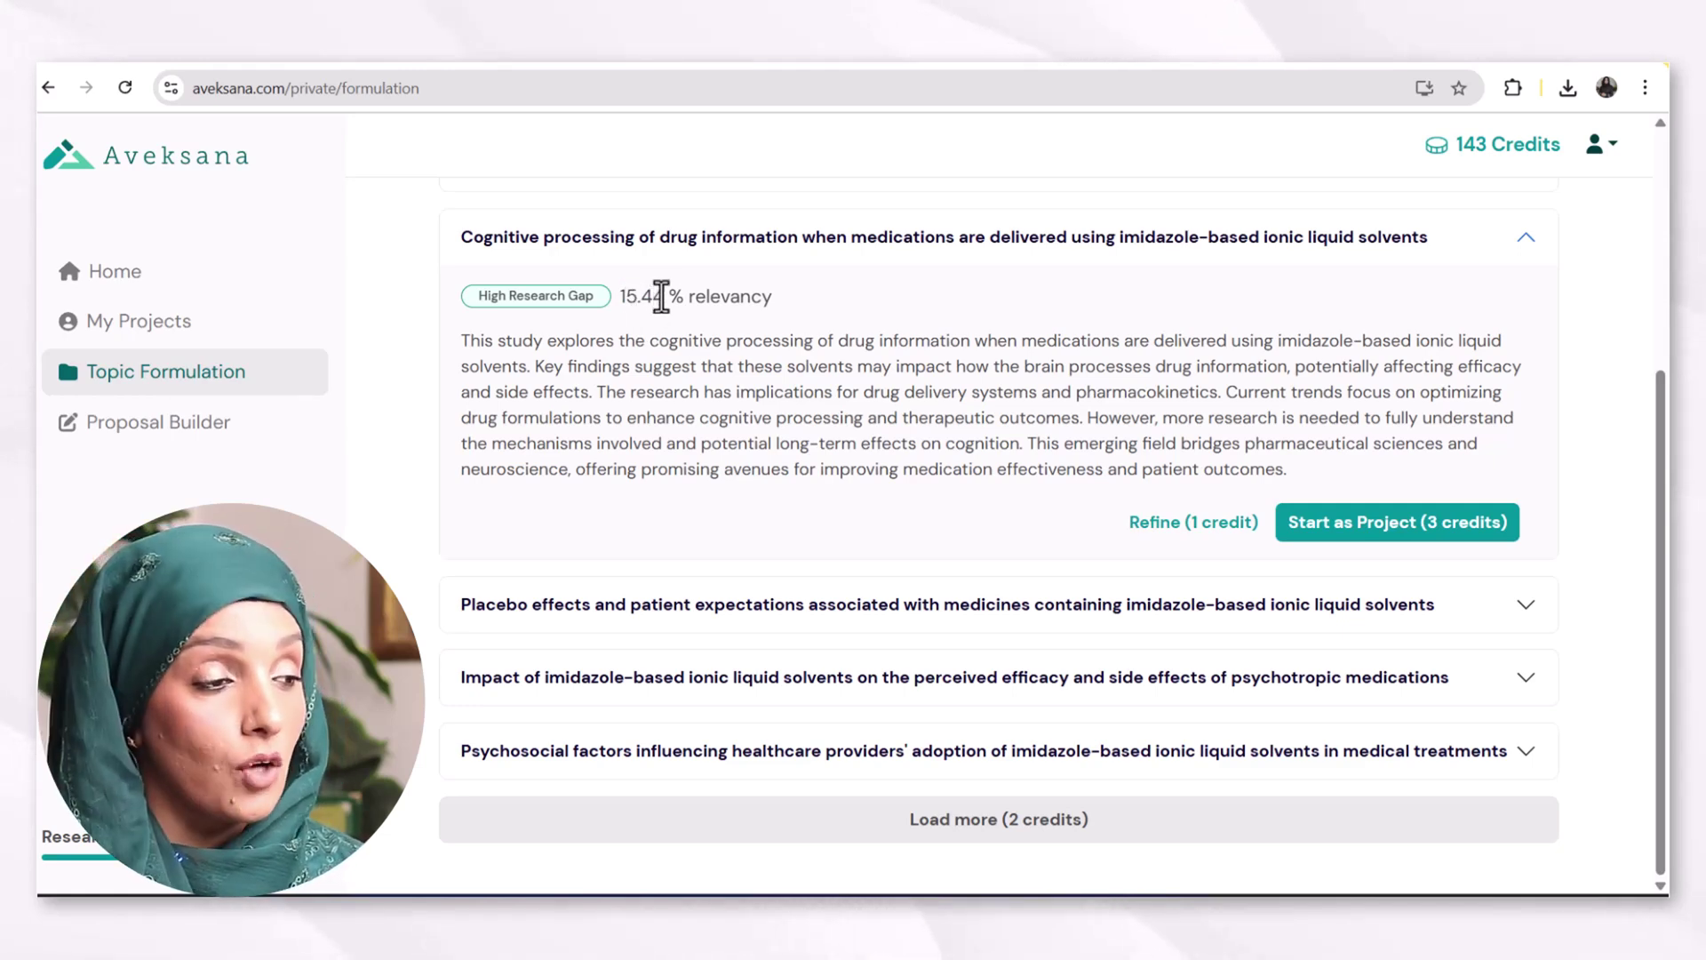
{"action": "left_click_drag", "start_coordinate": [664, 300], "coordinate": [619, 302]}
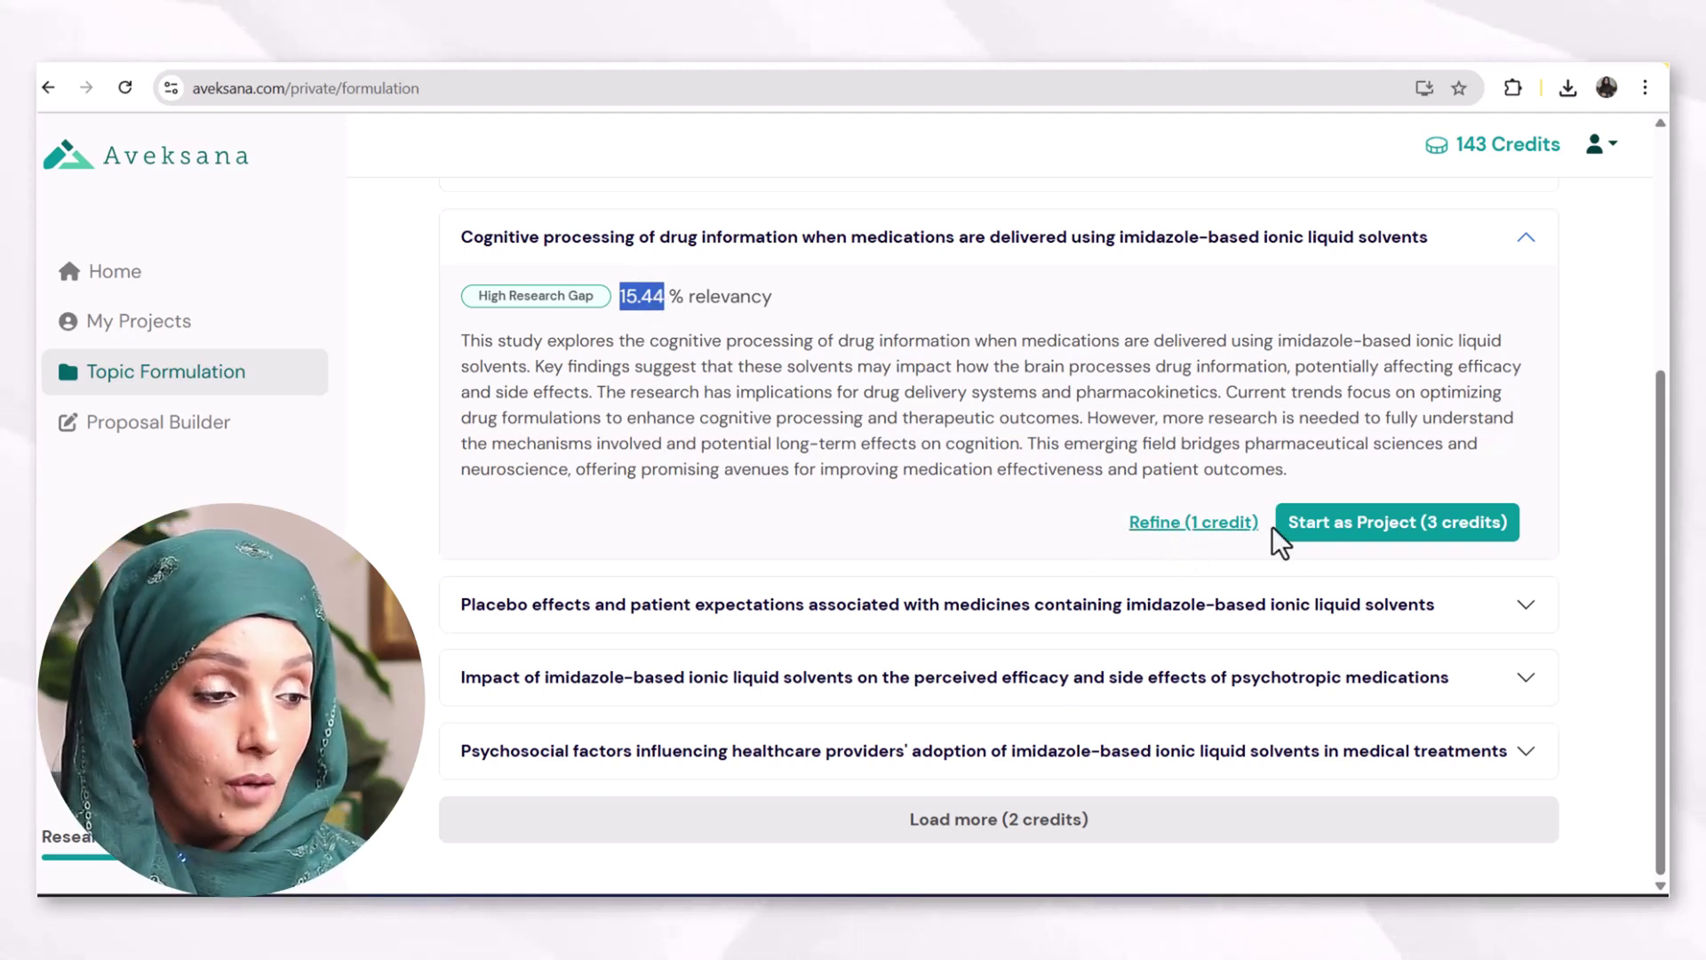
{"action": "left_click", "coordinate": [1199, 531]}
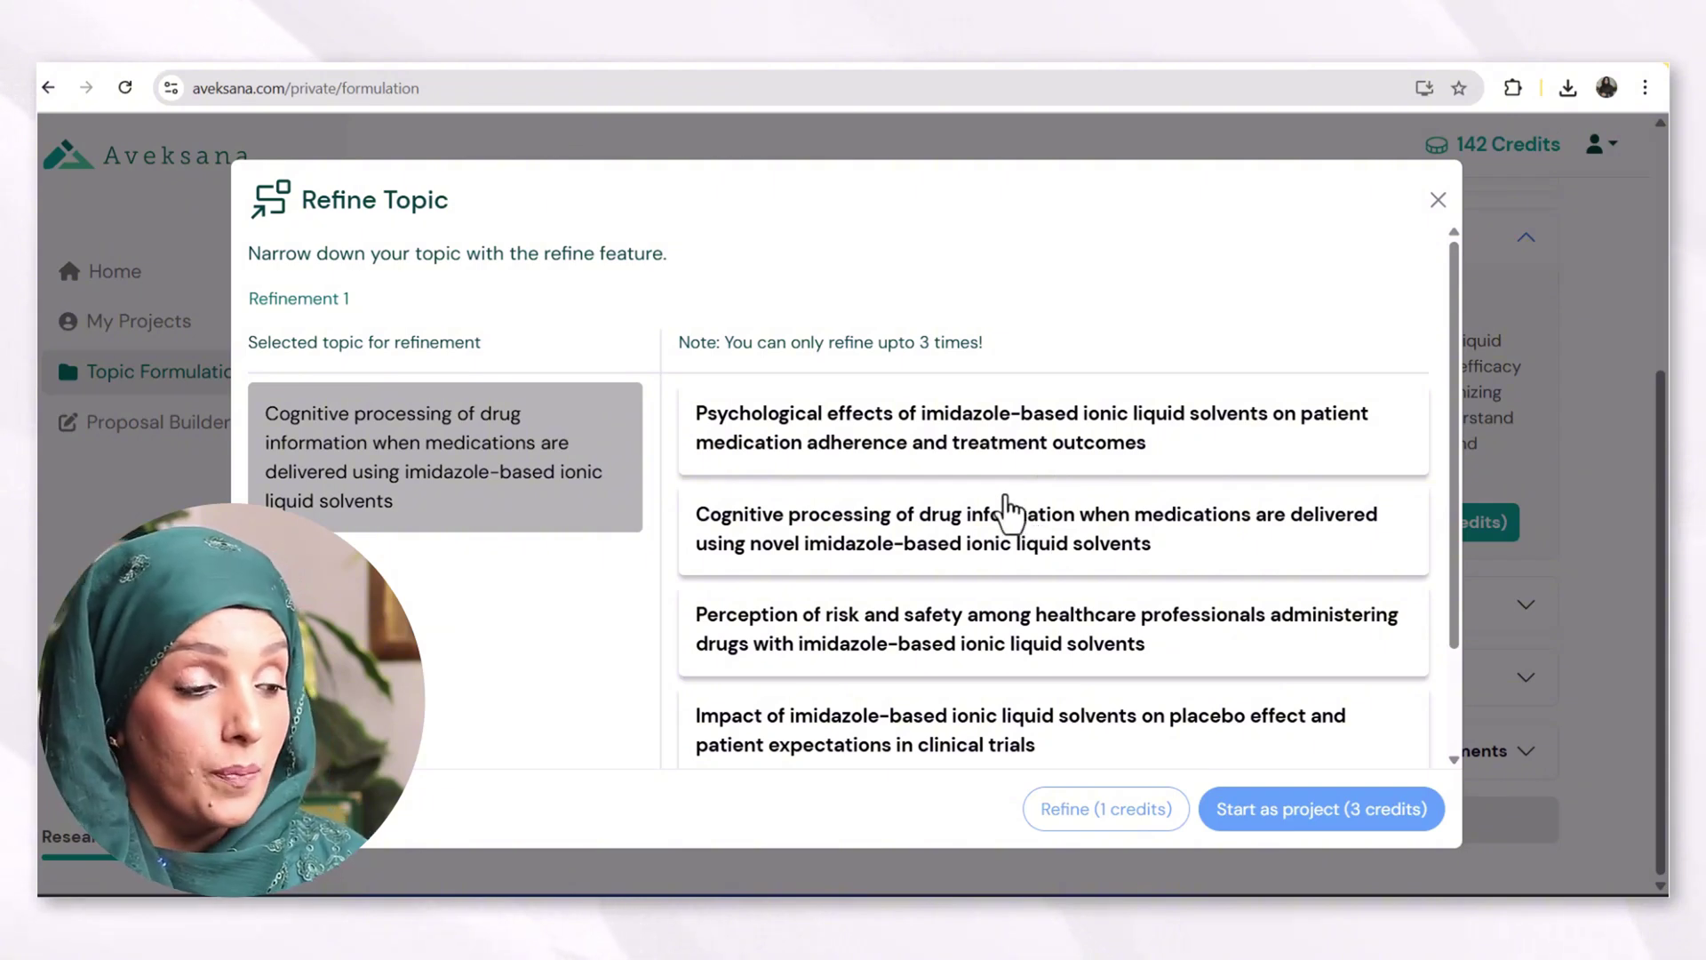
Step: Refine the novel imidazole-based cognitive processing variant again, then open a new browser tab
{"action": "left_click", "coordinate": [887, 558]}
{"action": "left_click", "coordinate": [1107, 816]}
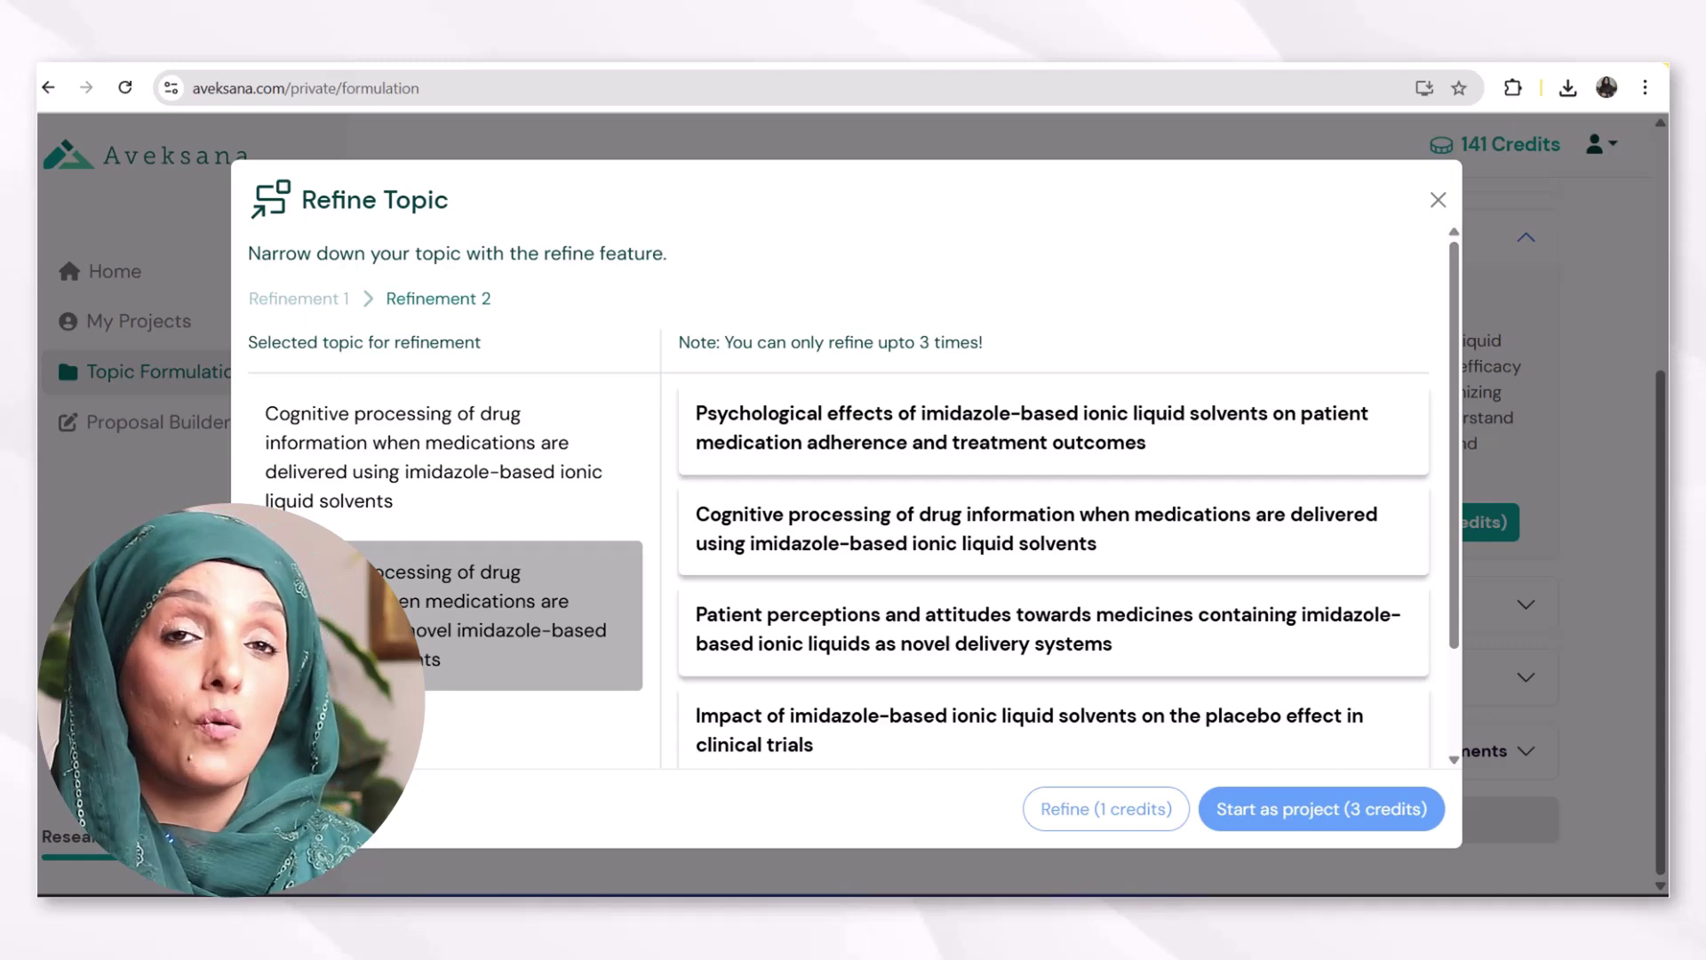
{"action": "key", "text": "ctrl+t"}
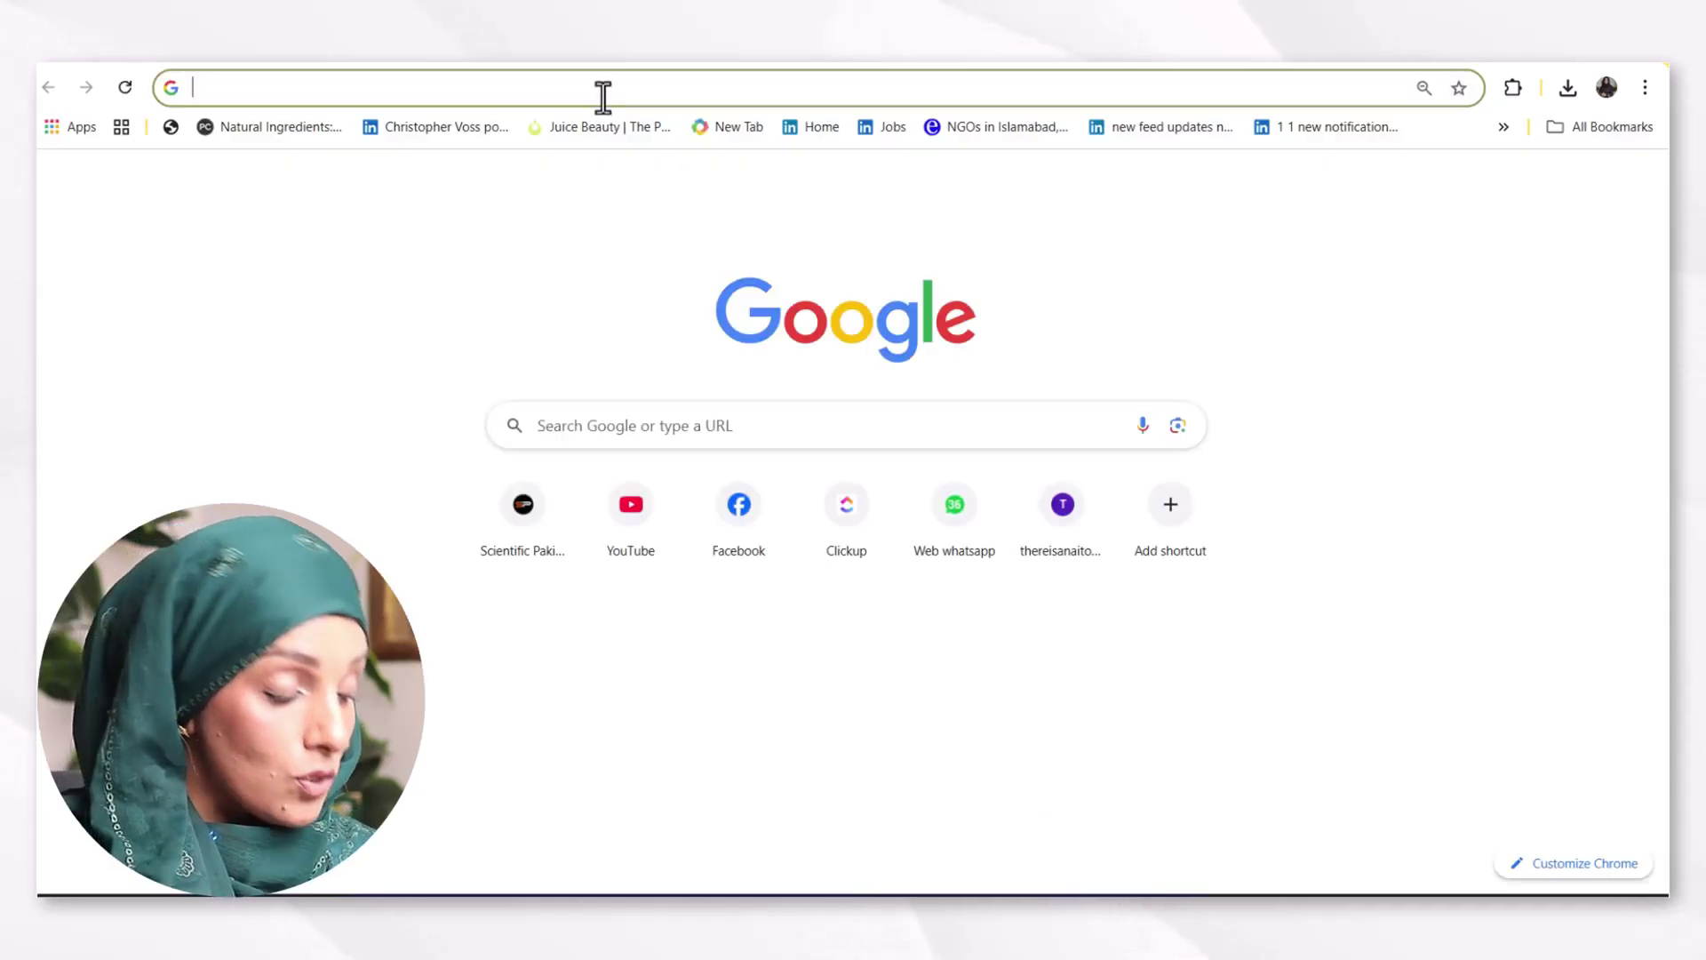
Step: Load scispace.com, rerun the earlier imidazole-based ionic liquids Deep Review, and zoom to 110%
{"action": "type", "text": "sci"}
{"action": "key", "text": "Return"}
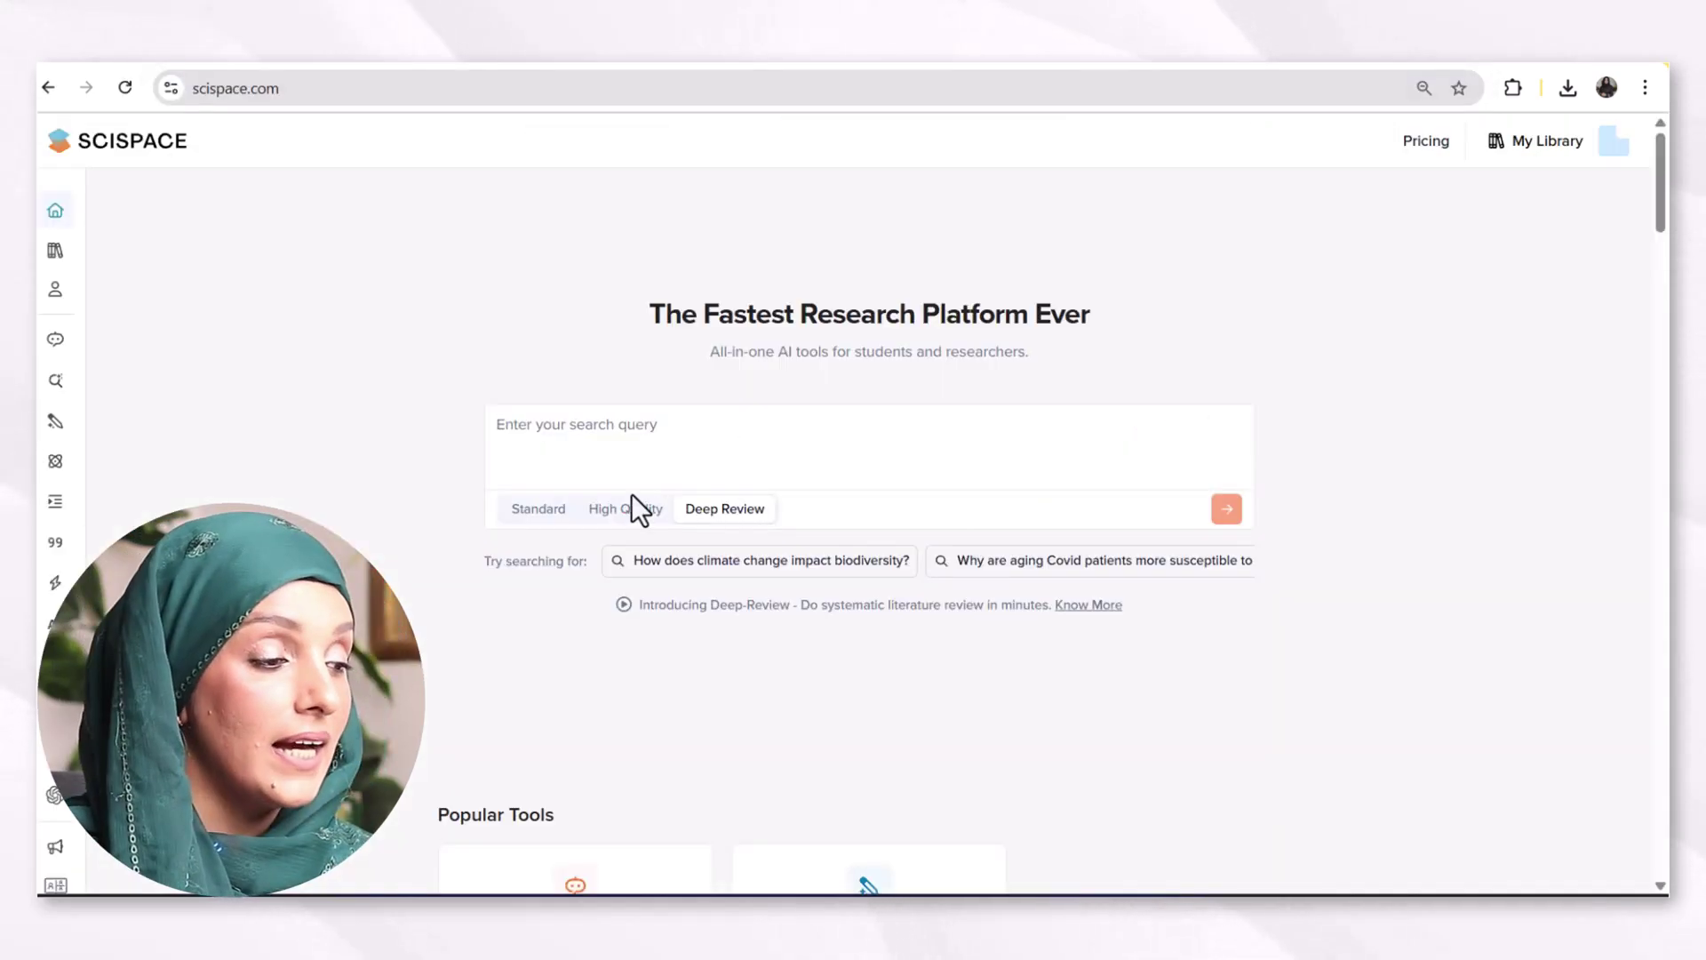
{"action": "left_click", "coordinate": [667, 437]}
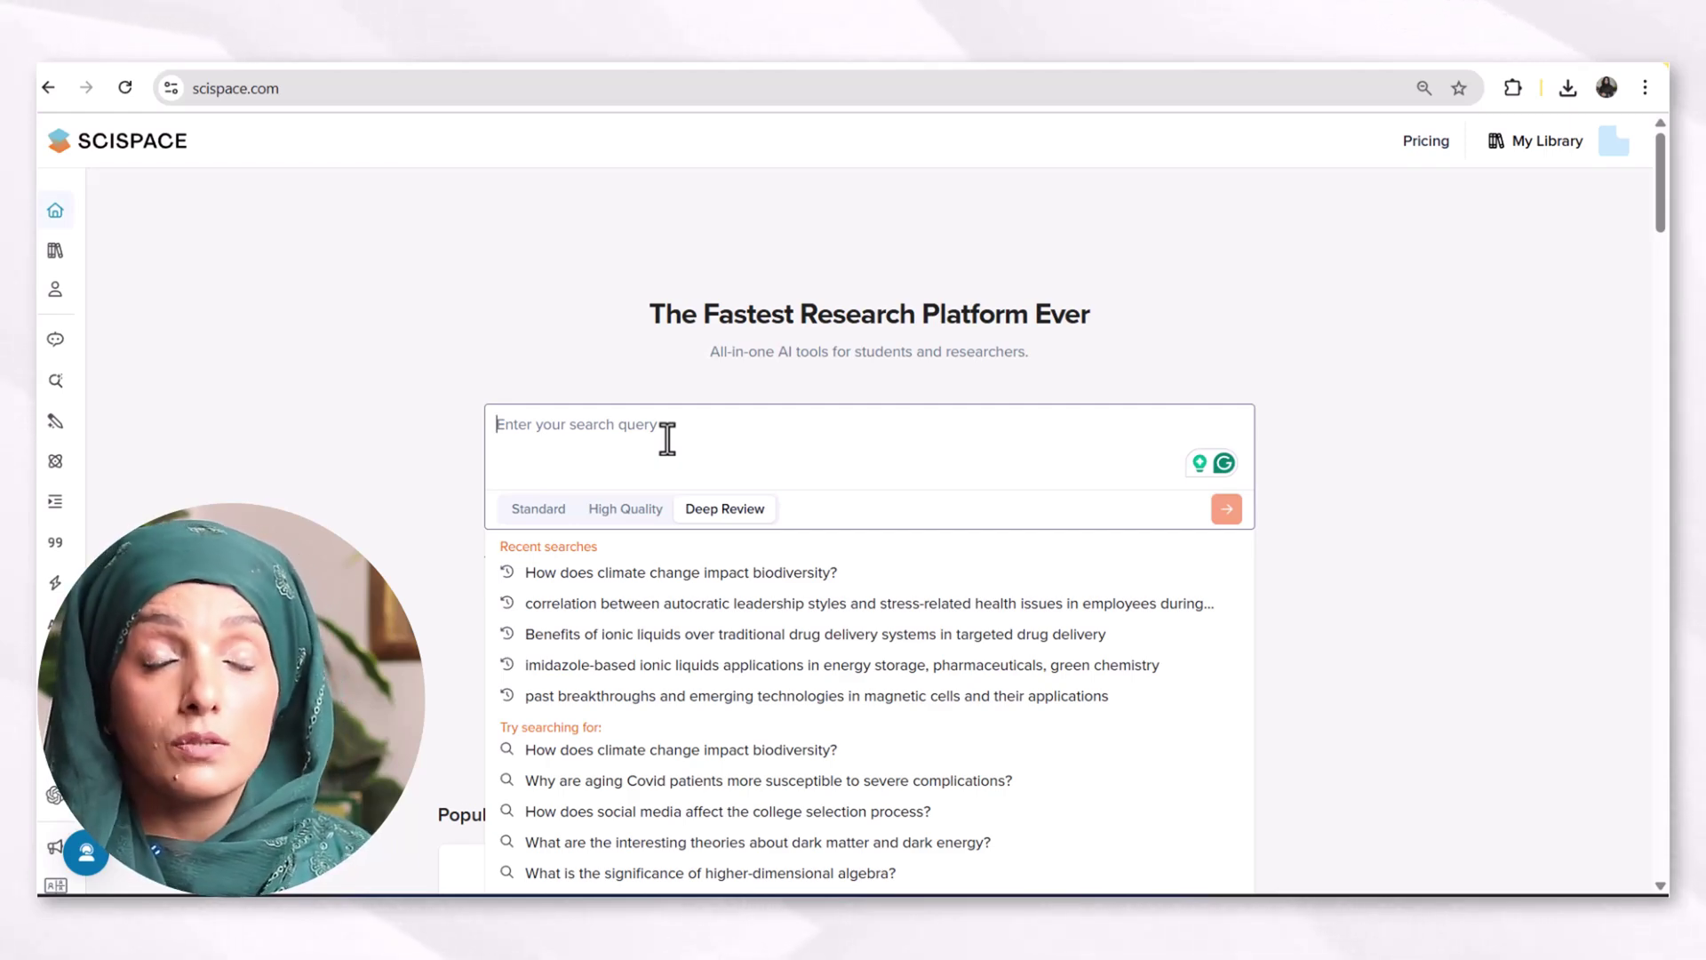
{"action": "left_click", "coordinate": [676, 665]}
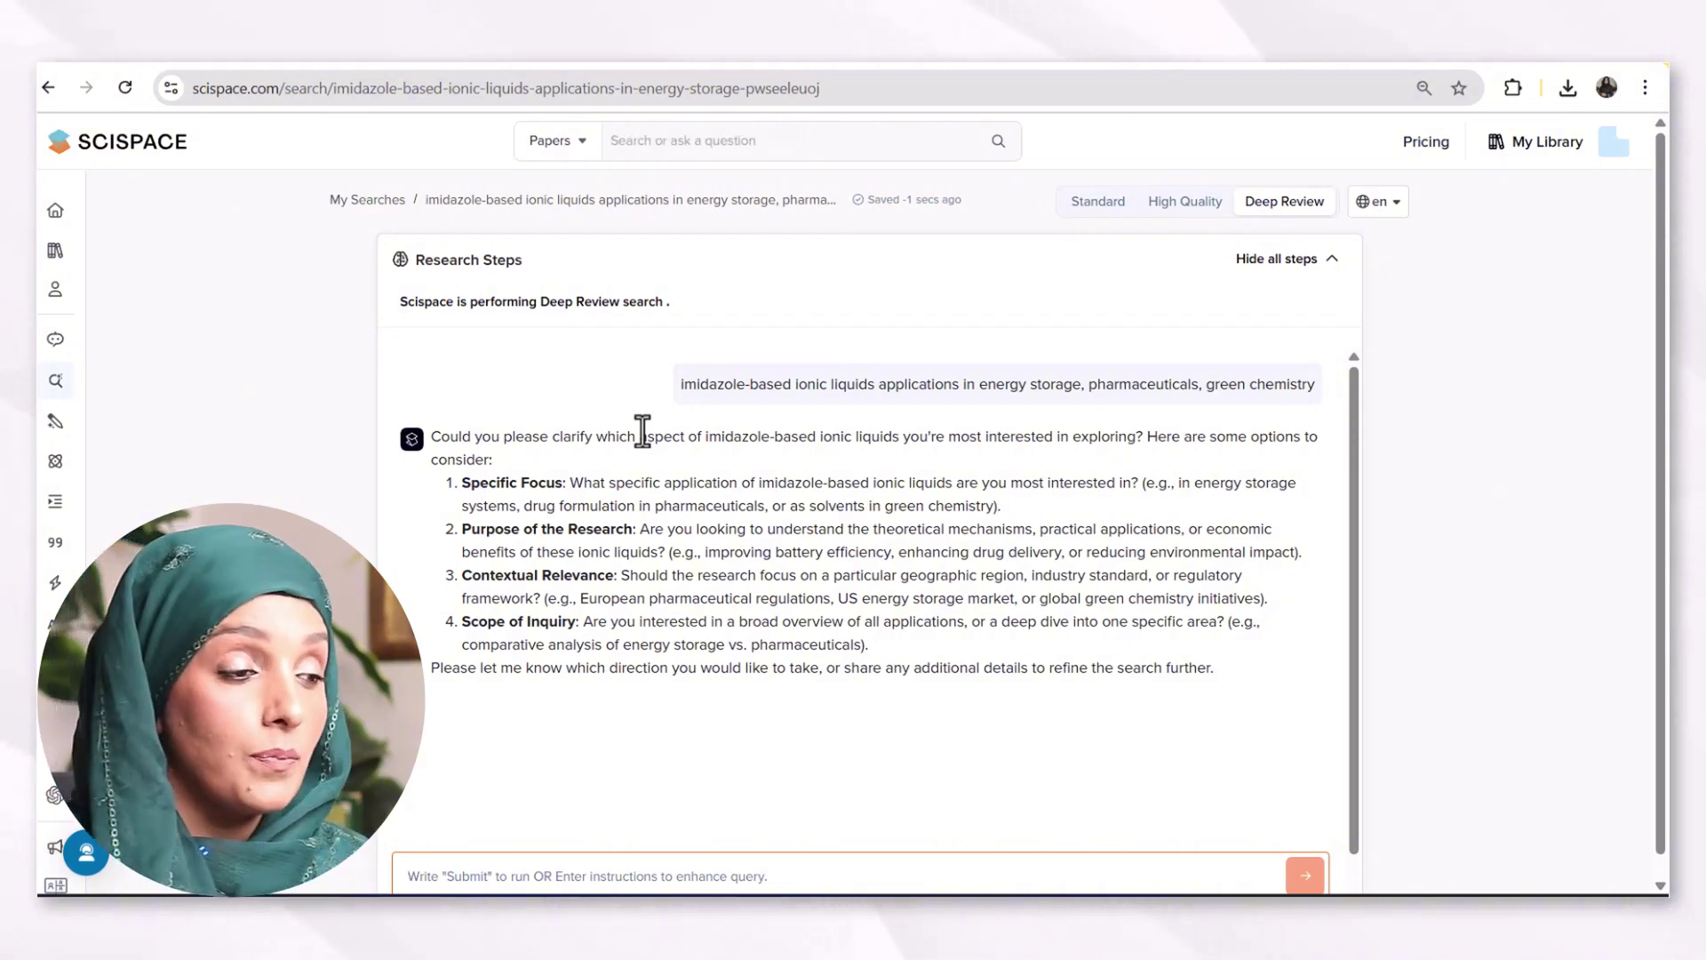
{"action": "key", "text": "ctrl+plus"}
{"action": "key", "text": "ctrl+plus"}
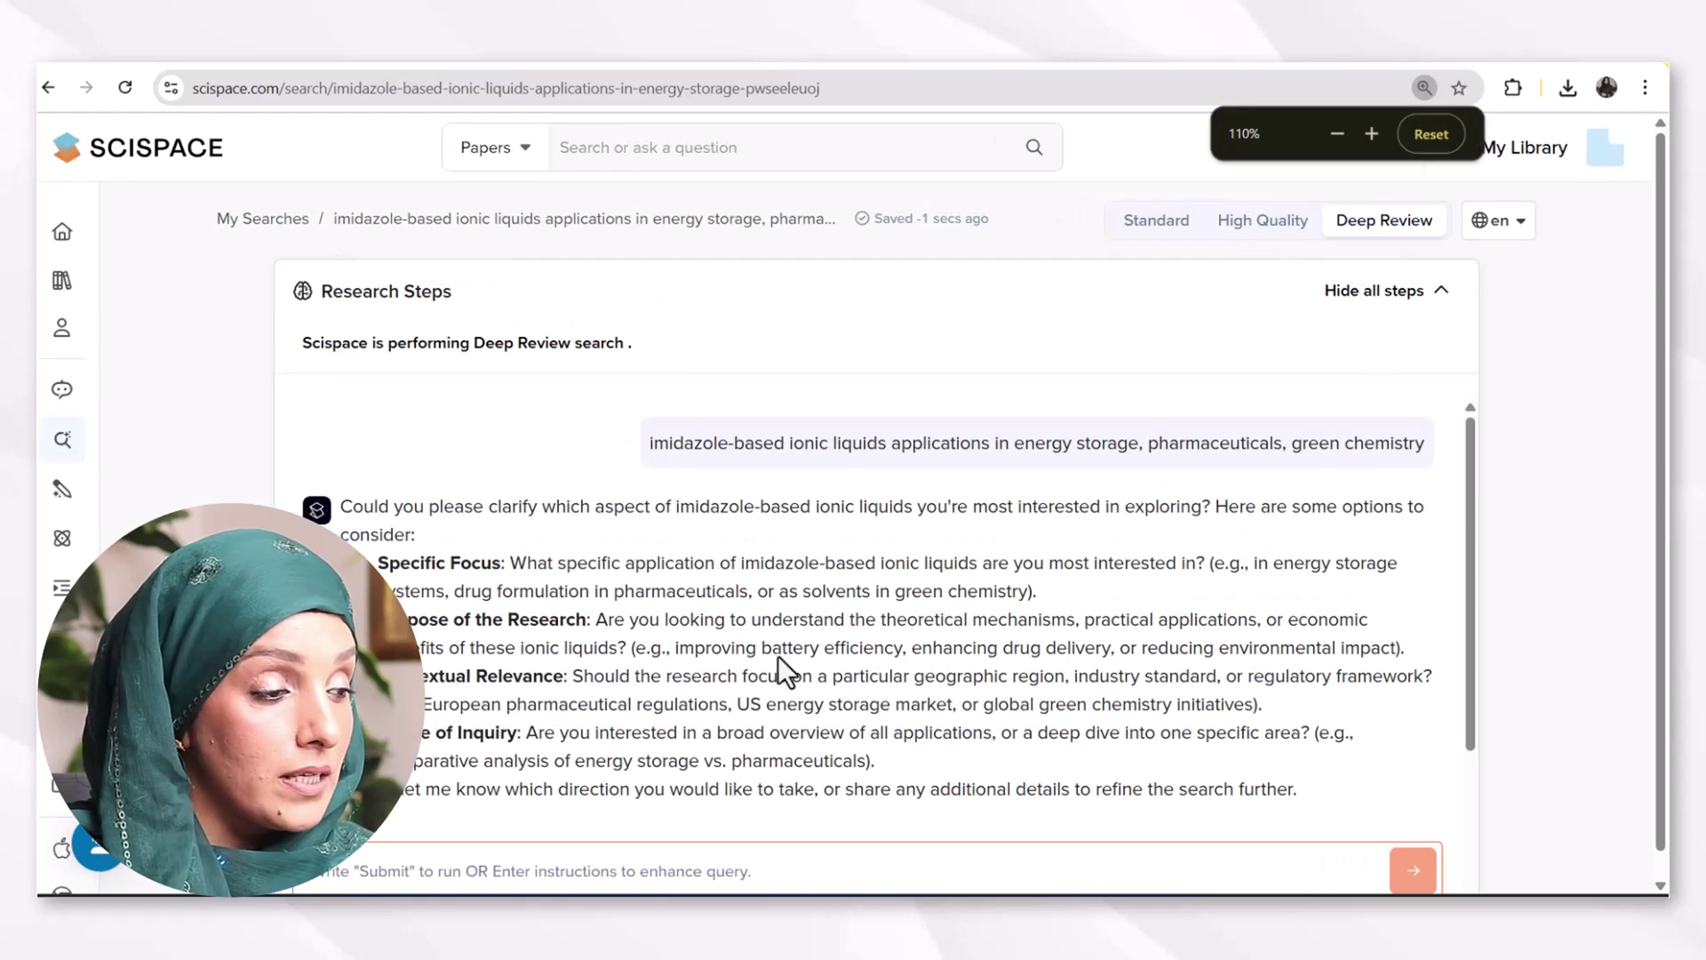
{"action": "scroll", "coordinate": [586, 602], "scroll_direction": "up", "scroll_amount": 2}
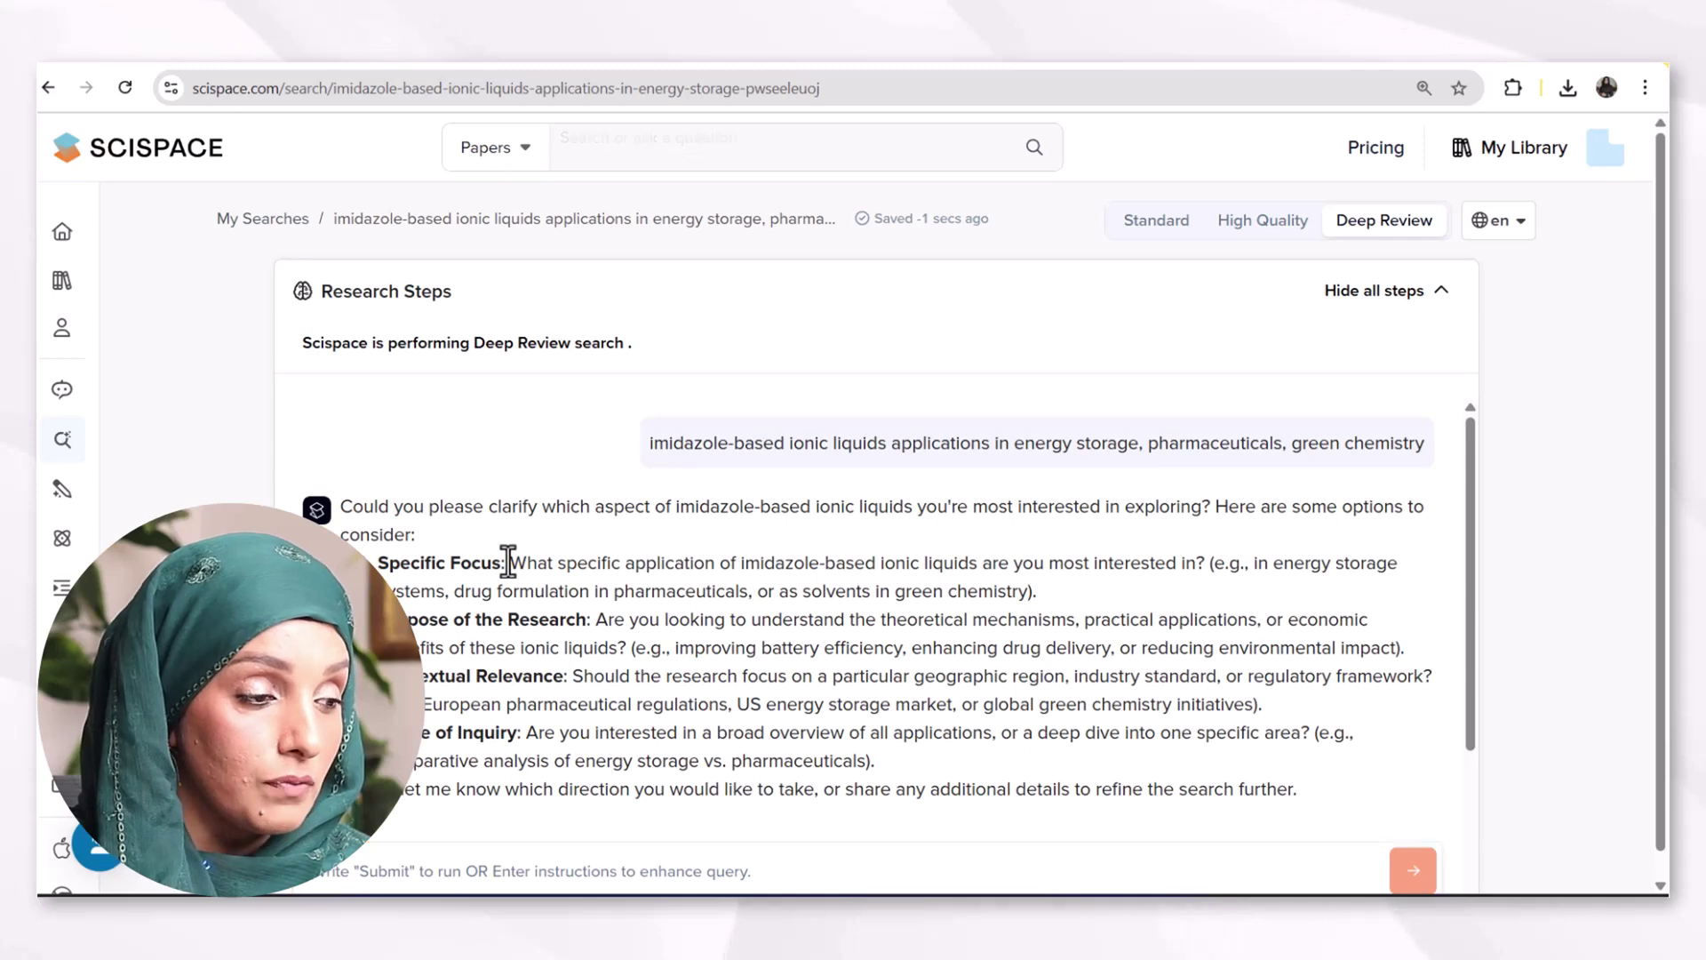
Step: Copy the Purpose of the Research question text and paste it into the reply box
{"action": "left_click_drag", "start_coordinate": [508, 562], "coordinate": [885, 755]}
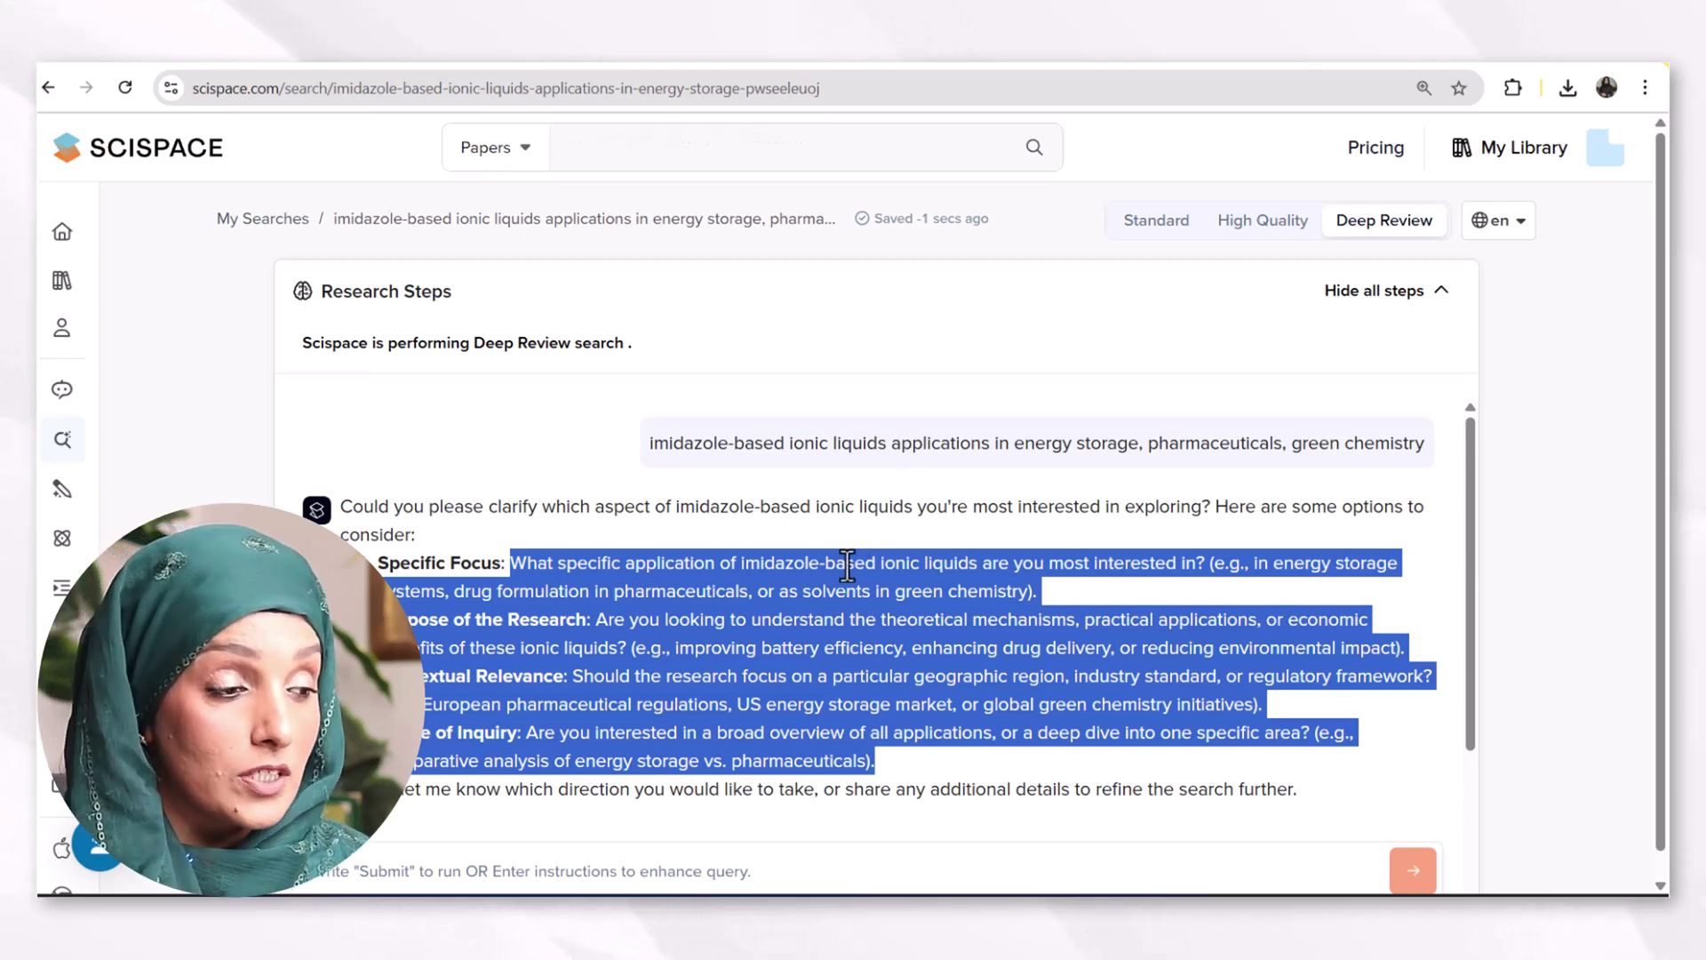
{"action": "left_click", "coordinate": [565, 486]}
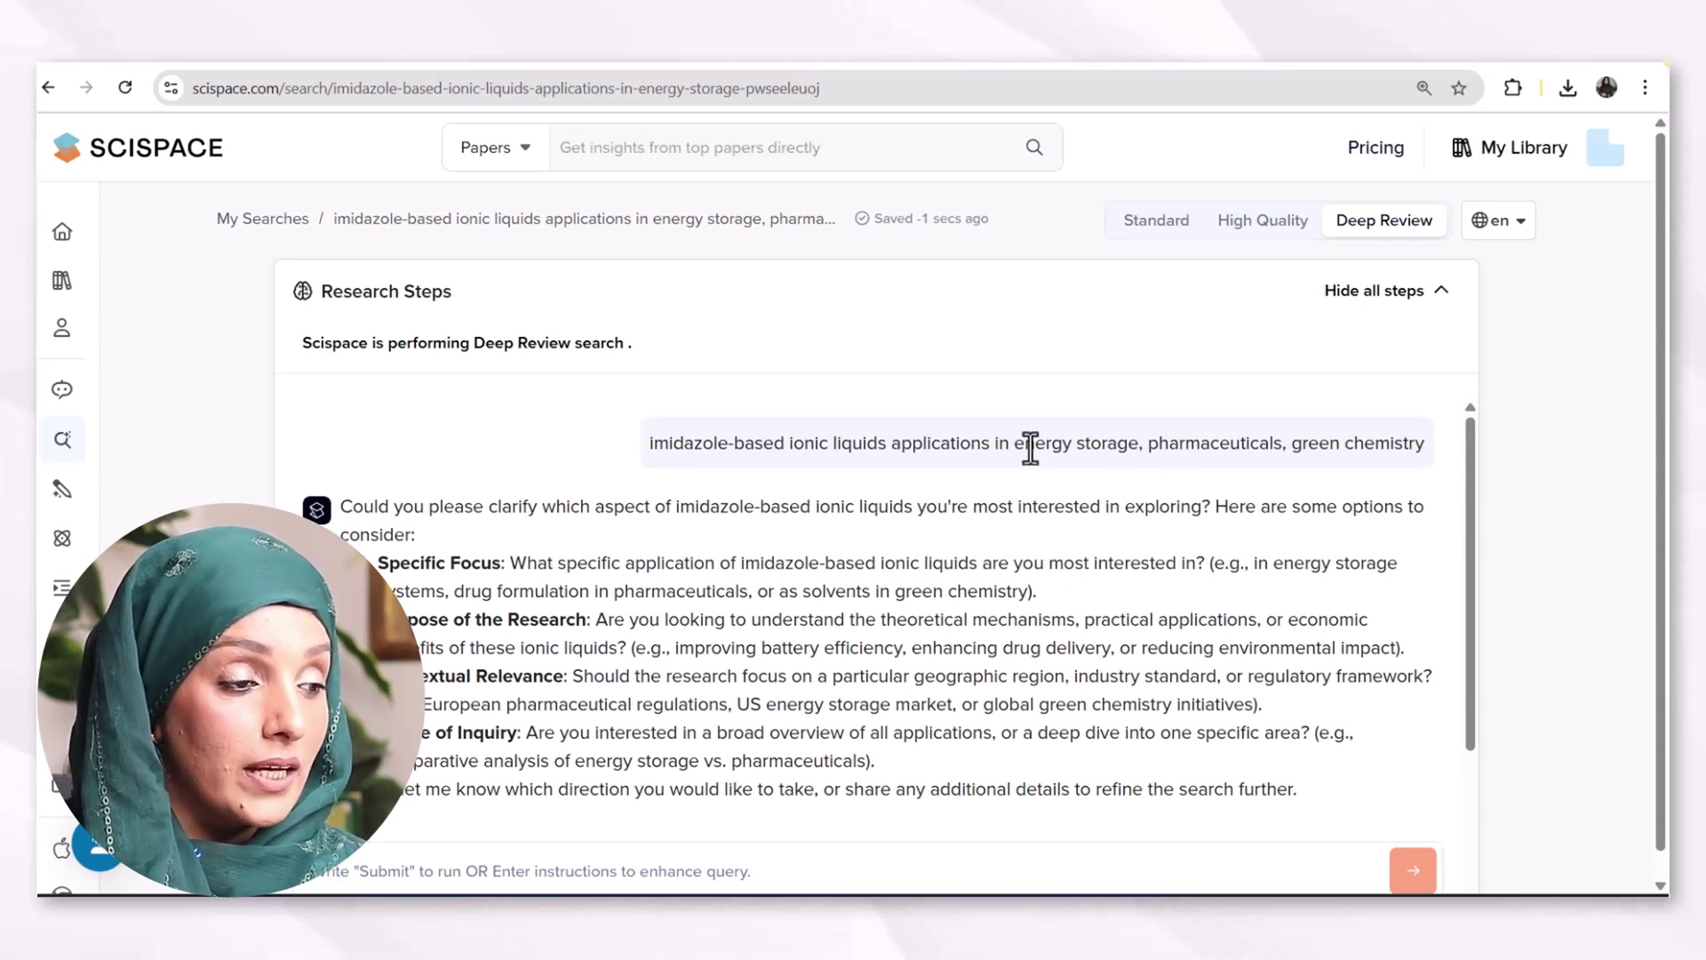
{"action": "left_click_drag", "start_coordinate": [867, 442], "coordinate": [989, 442]}
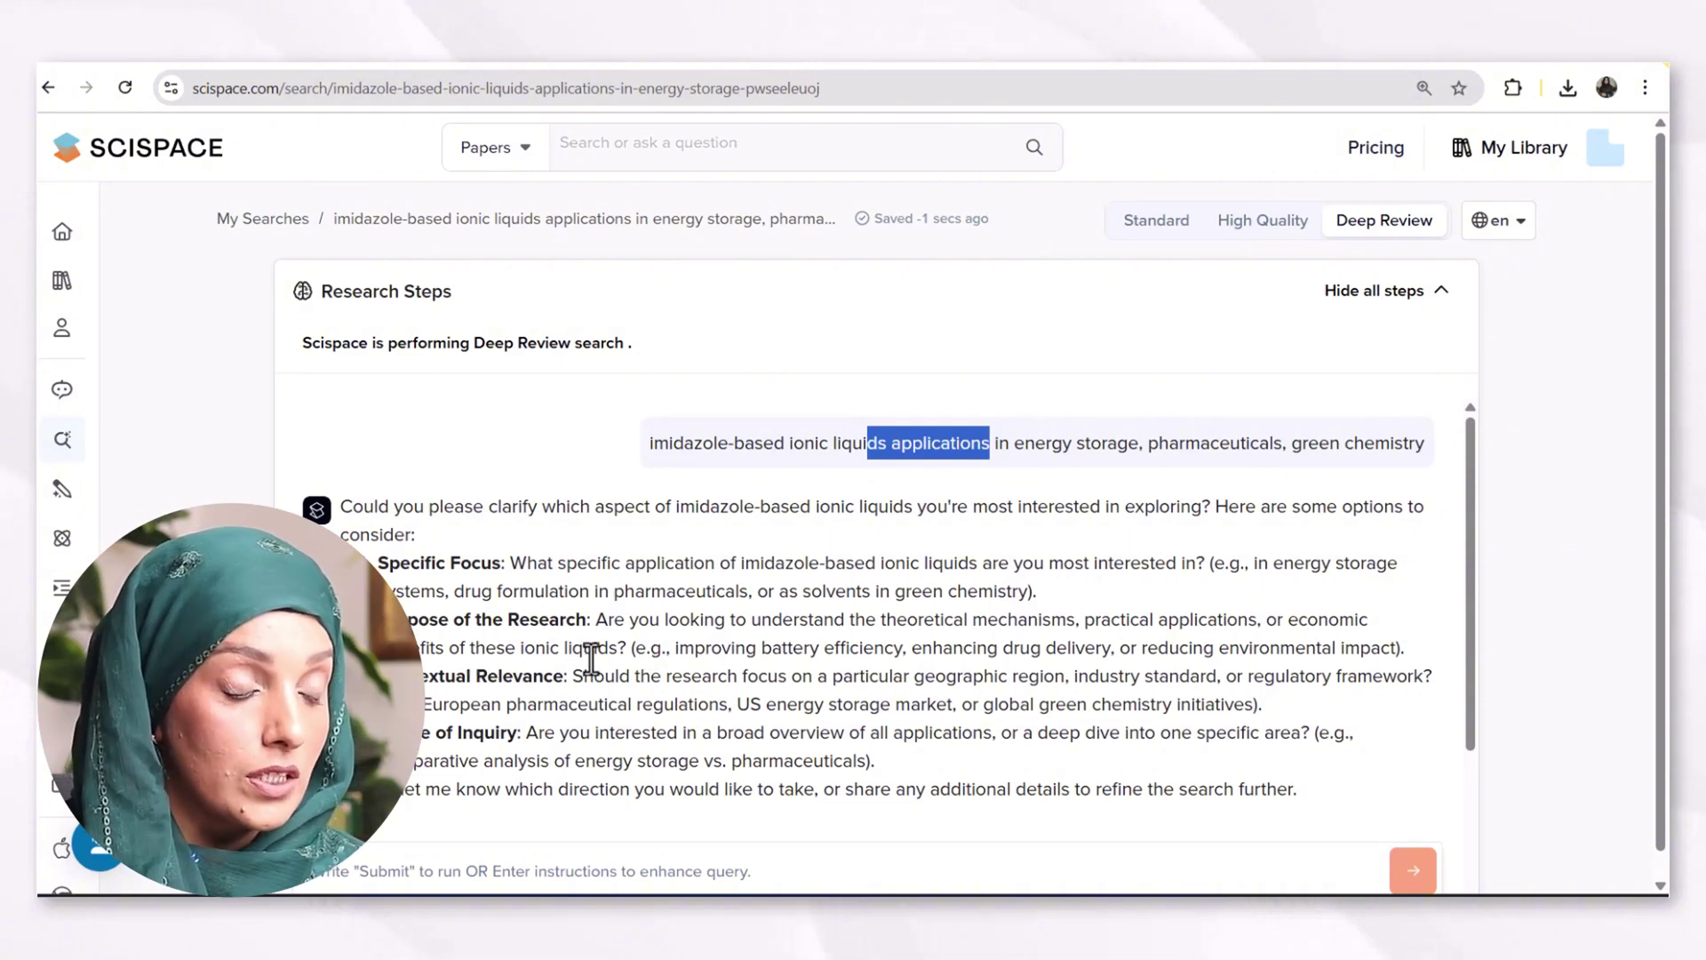
{"action": "left_click", "coordinate": [691, 466]}
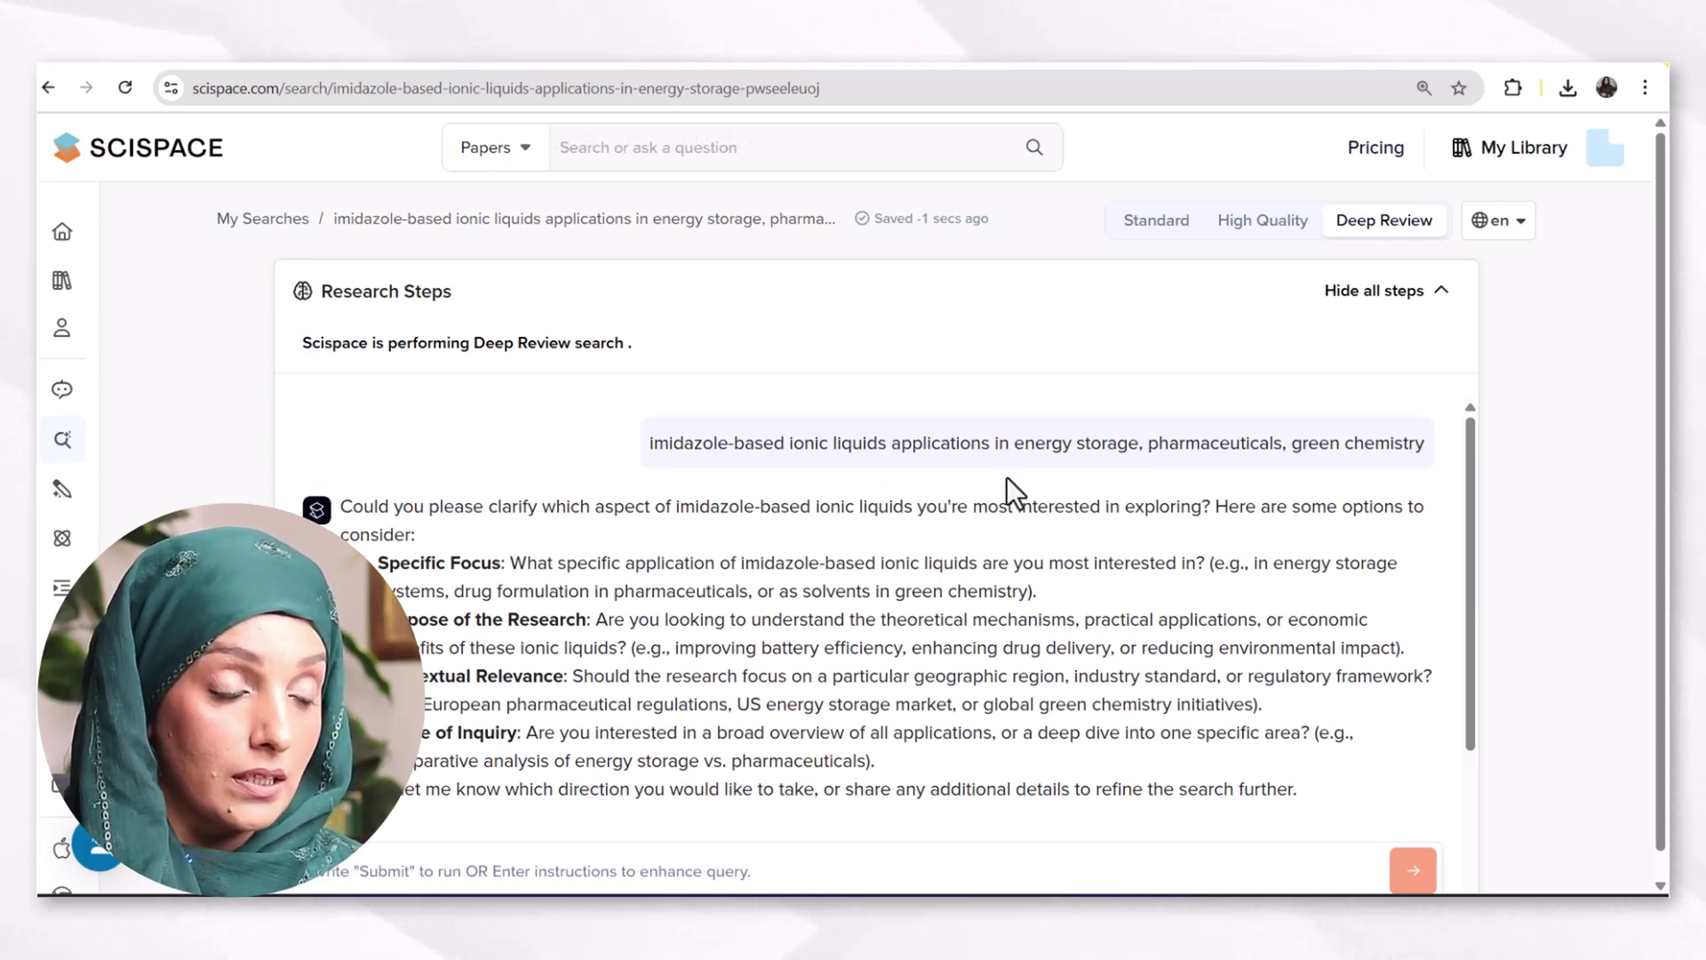
{"action": "left_click_drag", "start_coordinate": [589, 618], "coordinate": [1408, 636]}
{"action": "key", "text": "ctrl+c"}
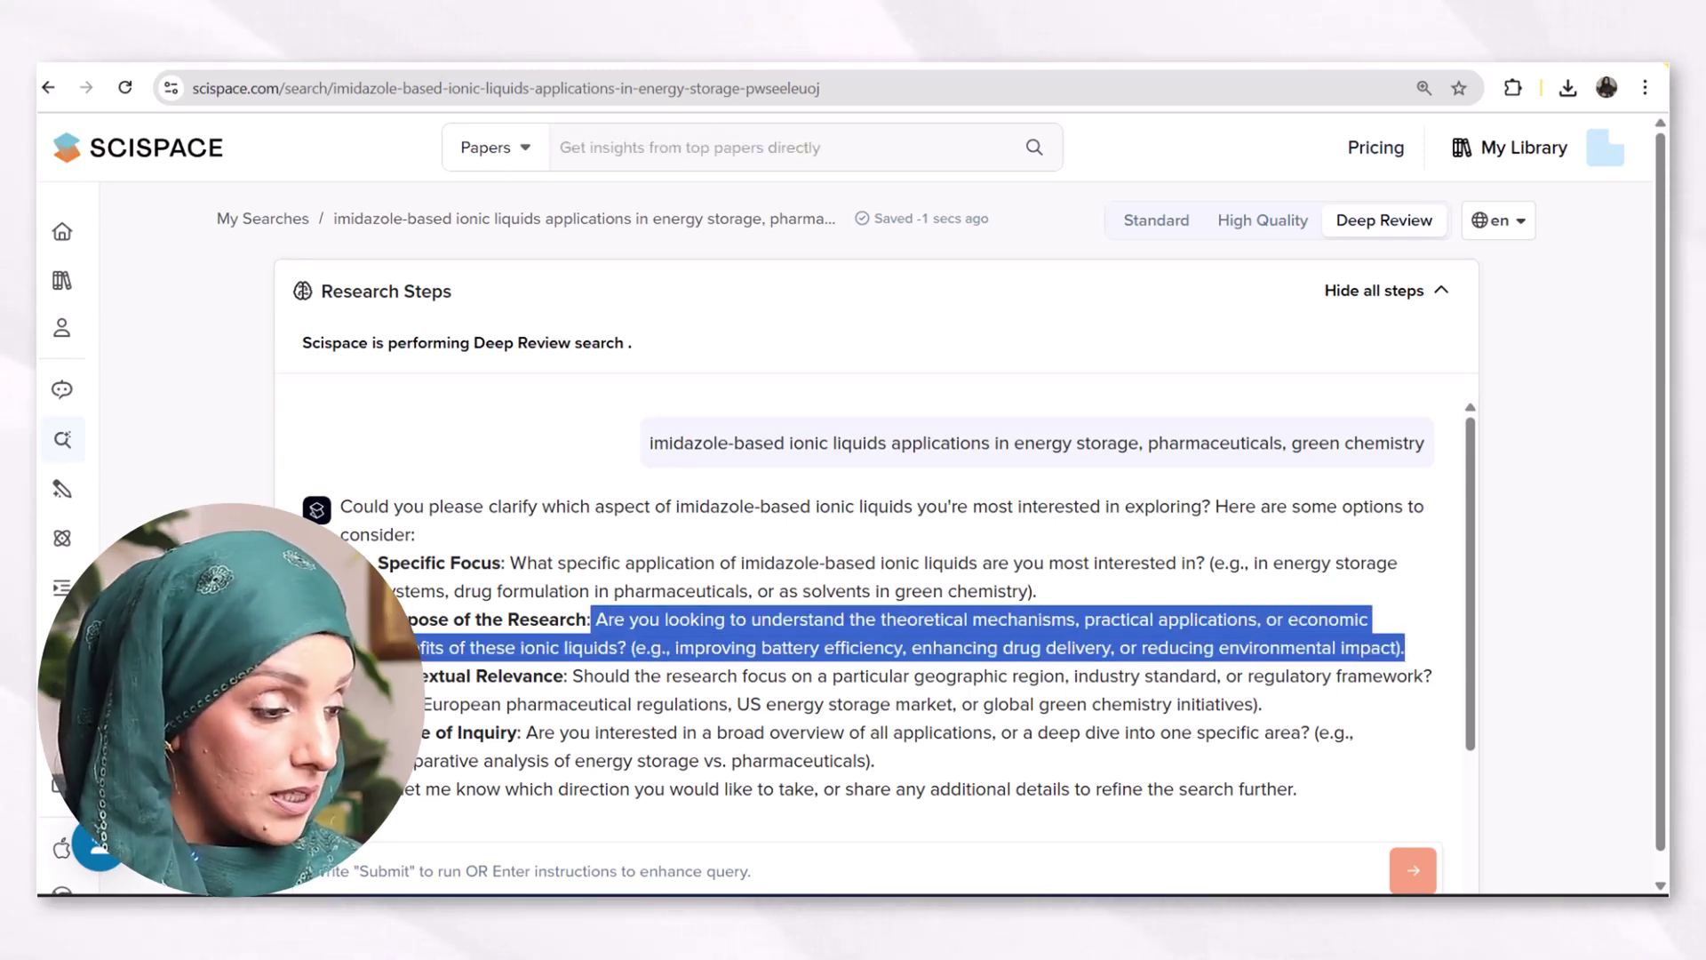
{"action": "left_click", "coordinate": [784, 875]}
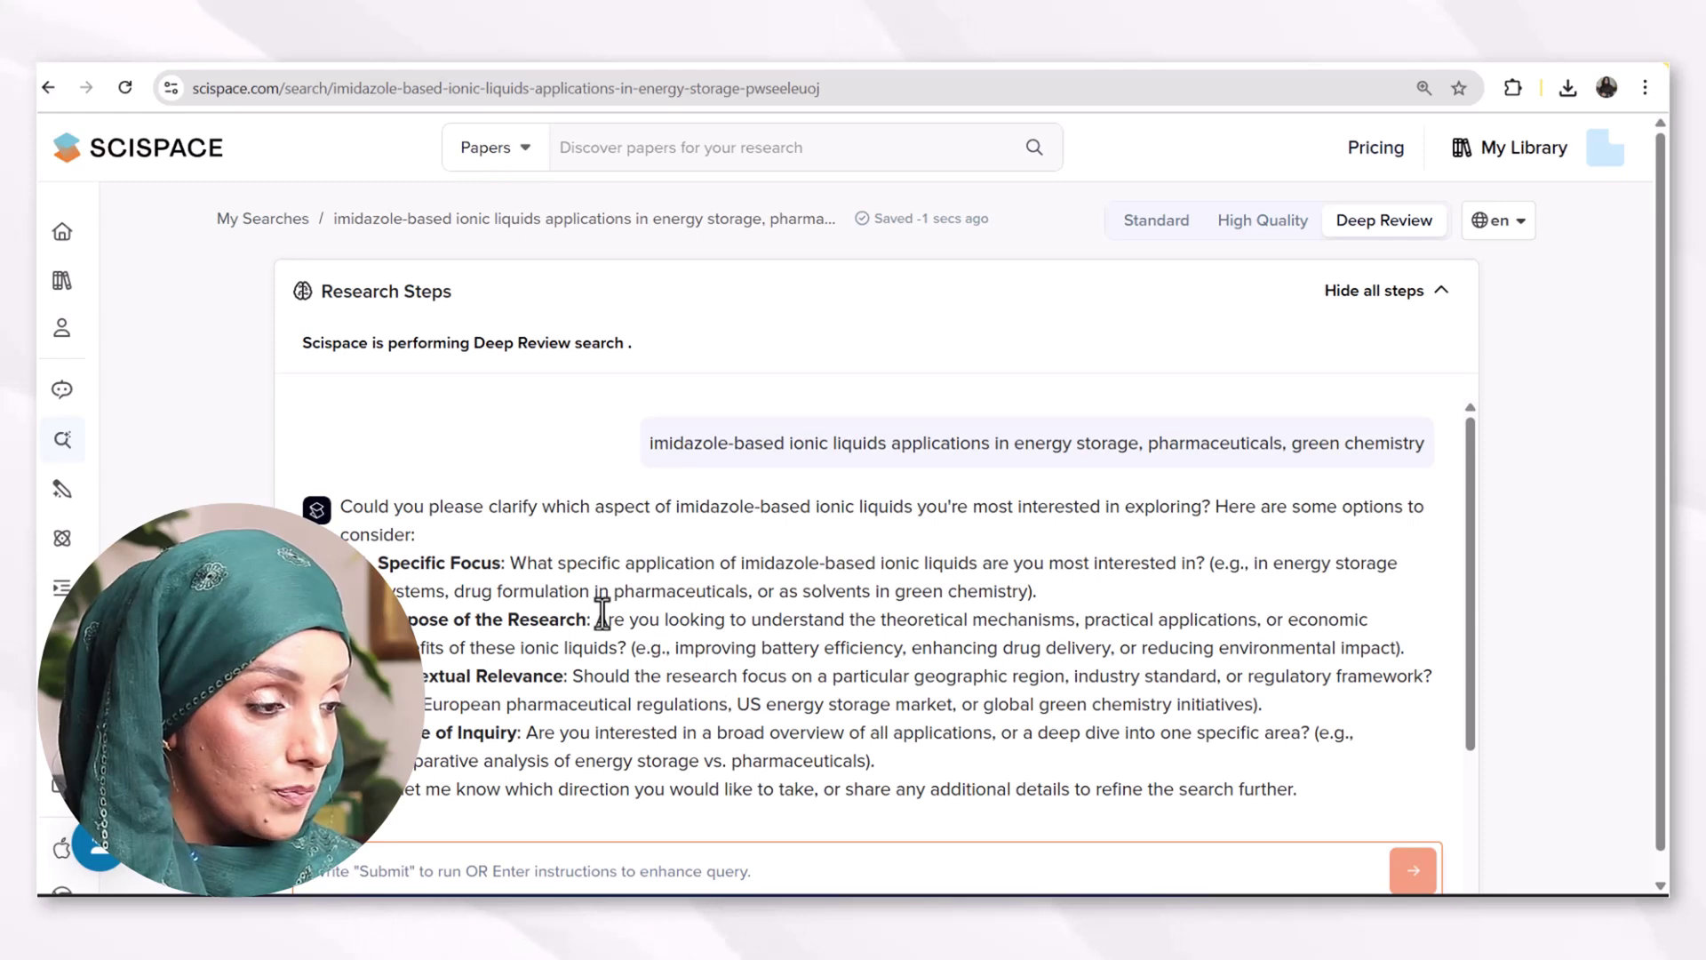
{"action": "left_click_drag", "start_coordinate": [593, 619], "coordinate": [1410, 645]}
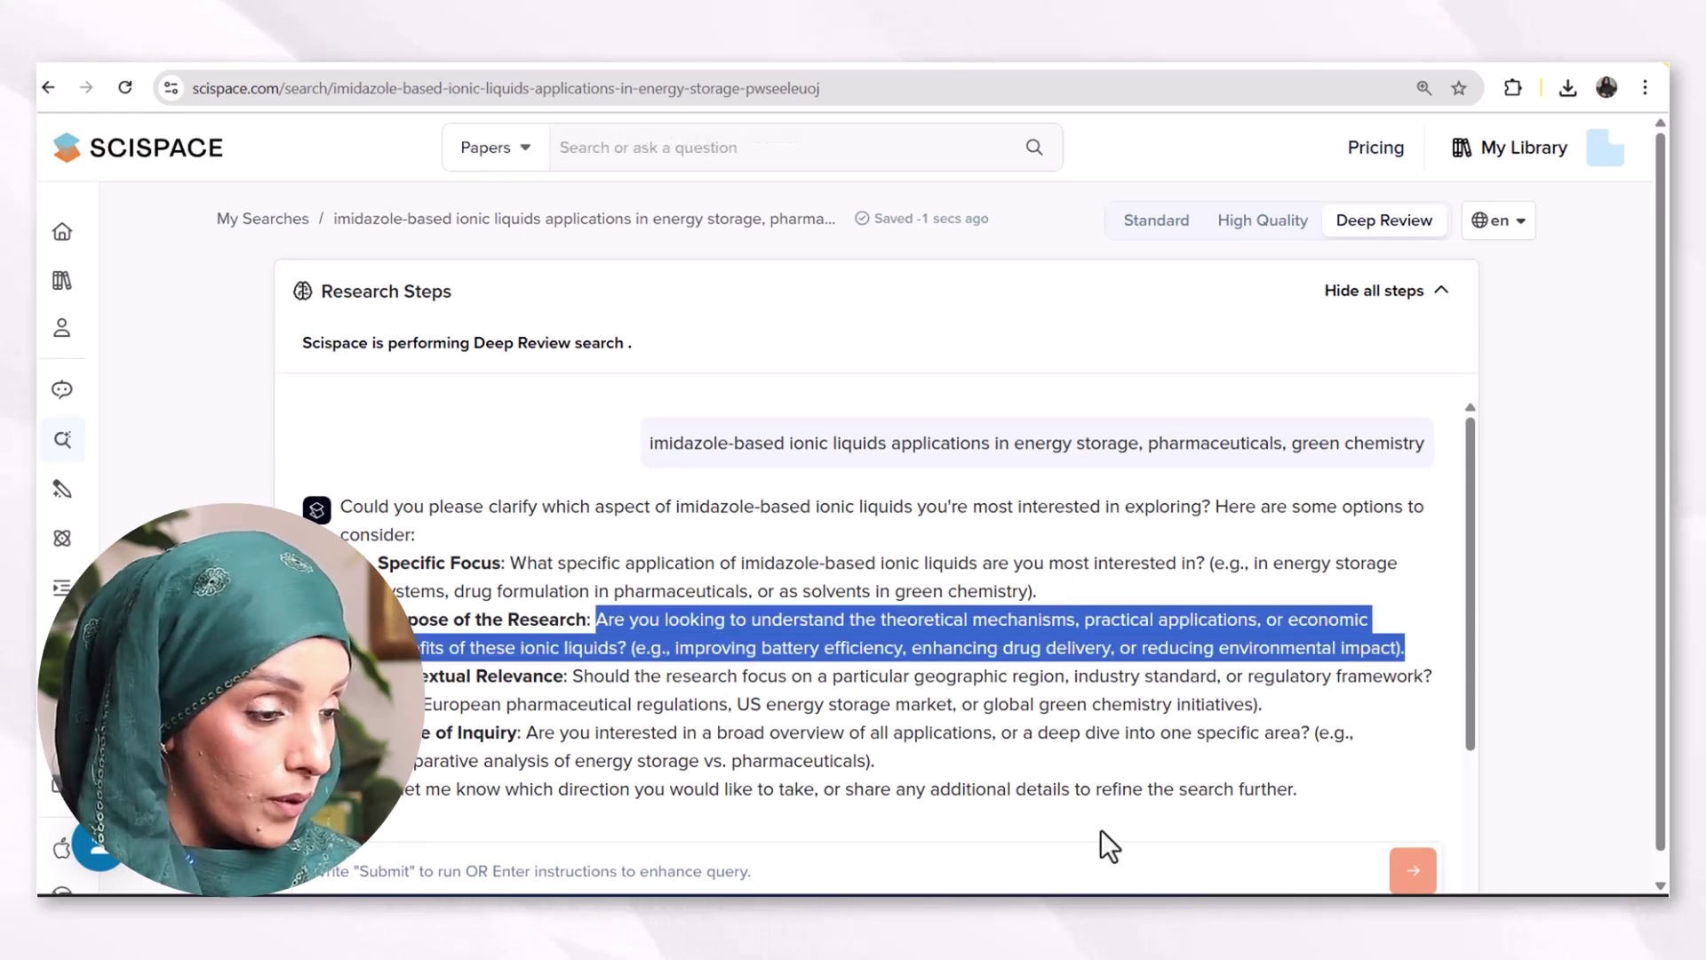
{"action": "left_click", "coordinate": [1086, 865]}
{"action": "key", "text": "ctrl+v"}
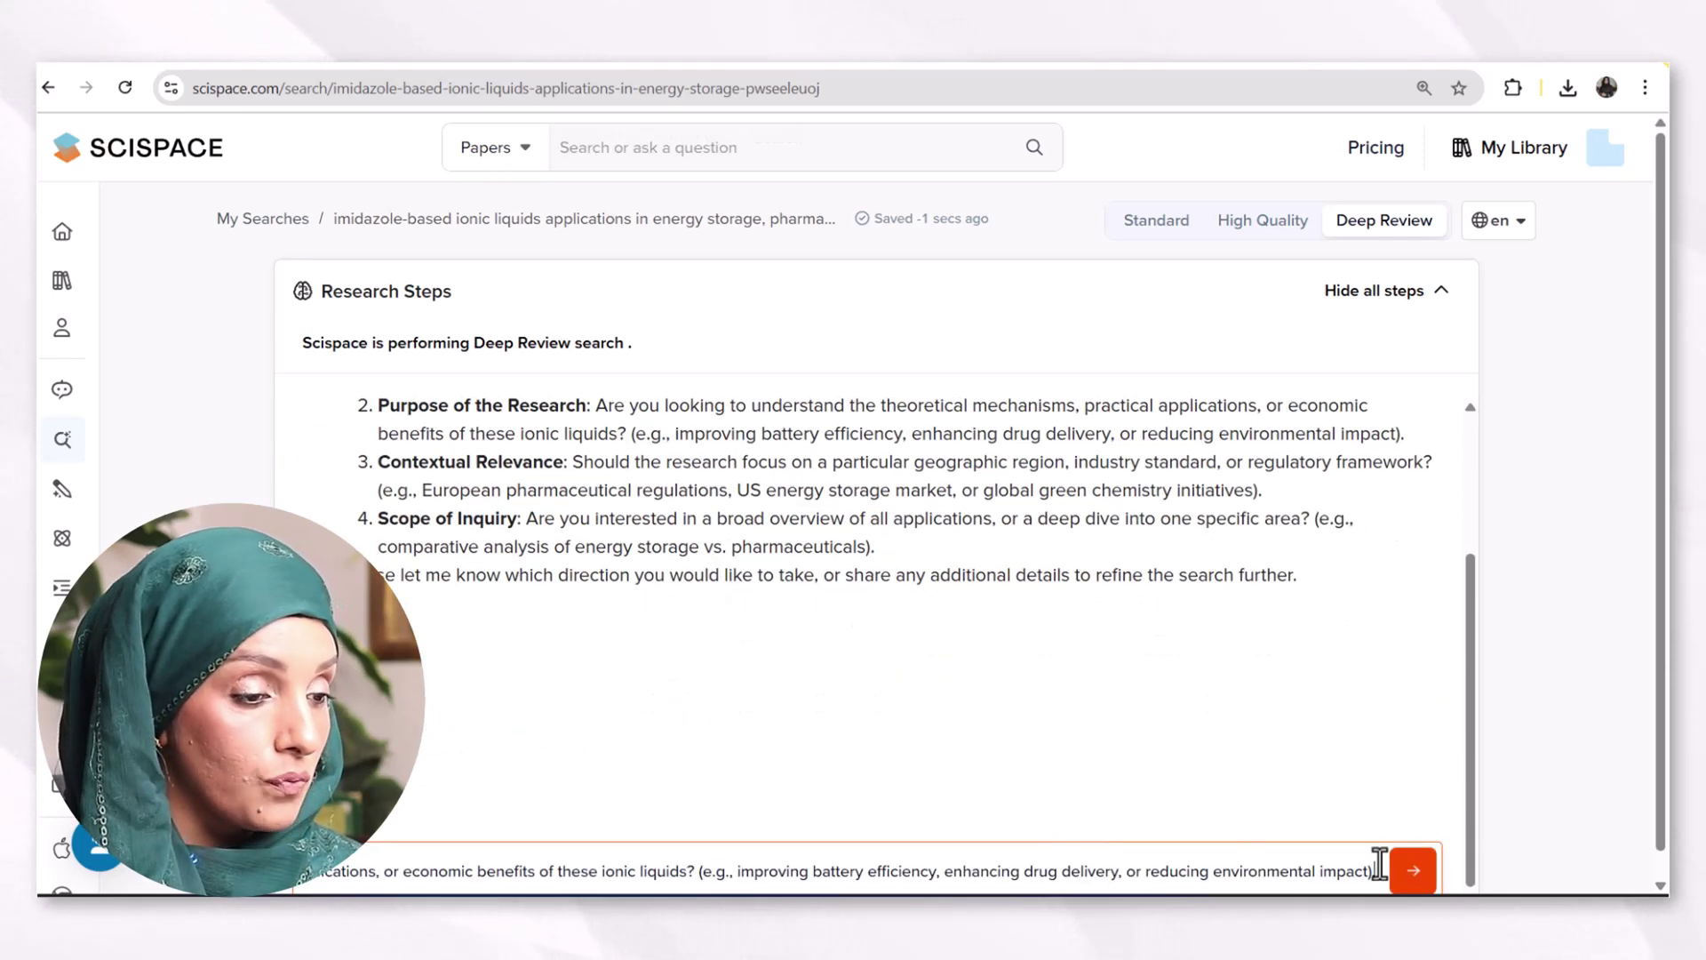
Step: Send the reply so Deep Review gathers 96 top papers from 1400, then open a new tab
{"action": "left_click", "coordinate": [1400, 869]}
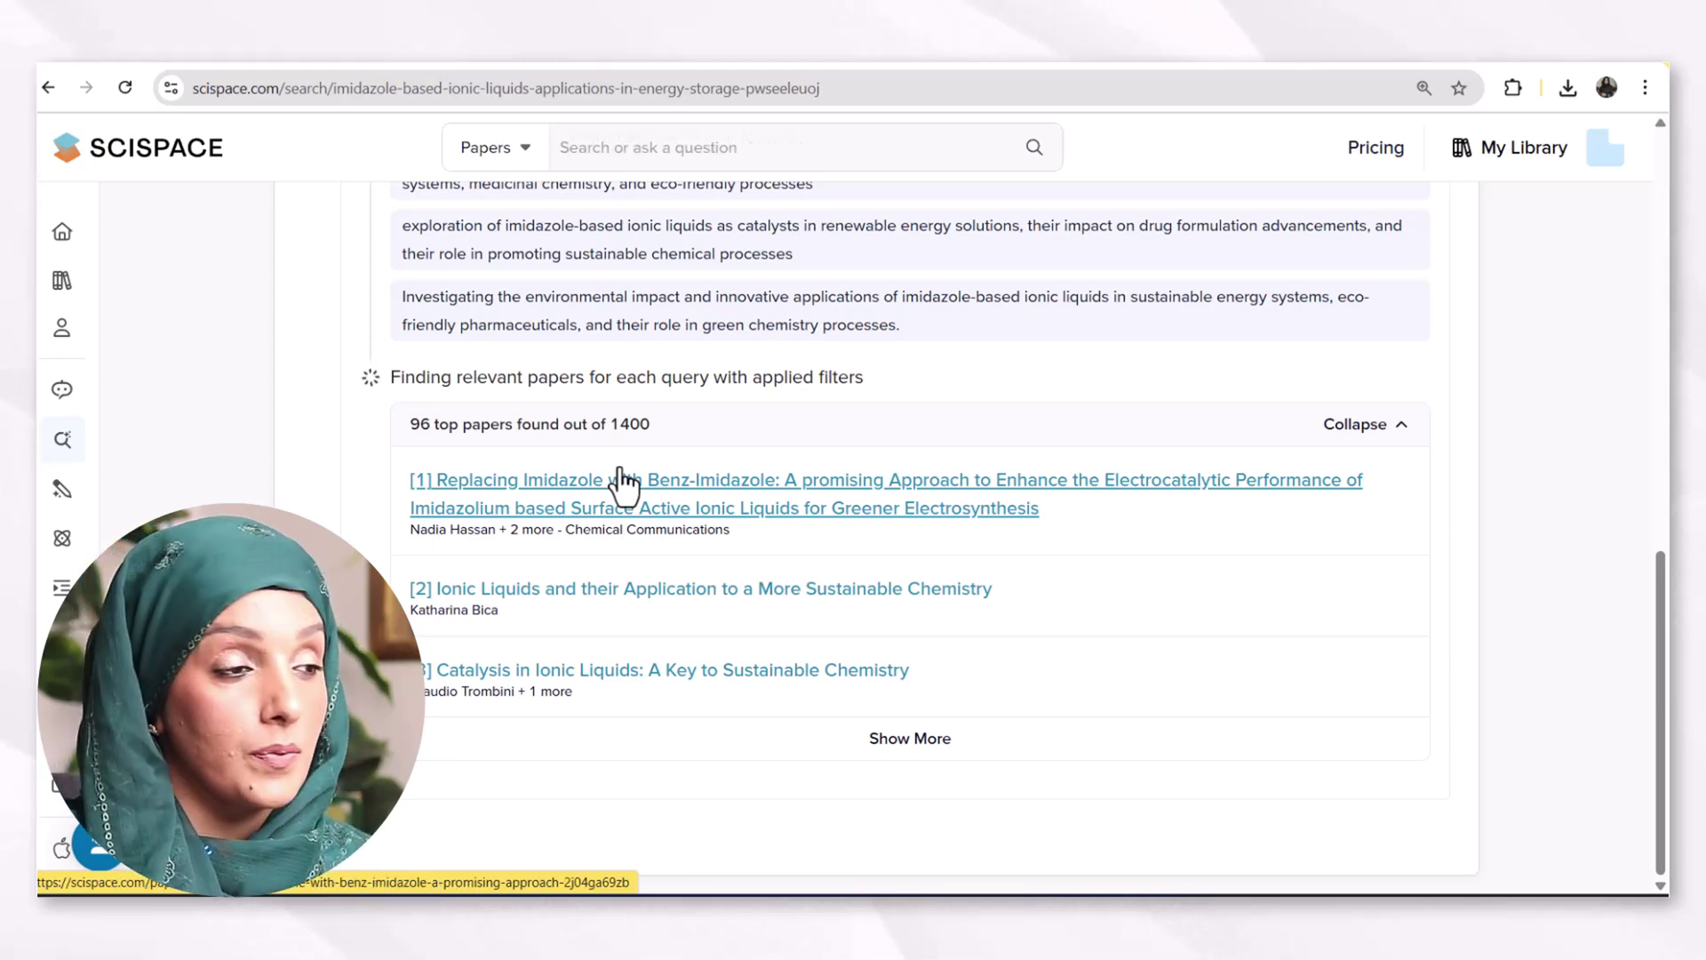
{"action": "key", "text": "ctrl+t"}
{"action": "left_click", "coordinate": [842, 79]}
{"action": "type", "text": "s"}
{"action": "key", "text": "Escape"}
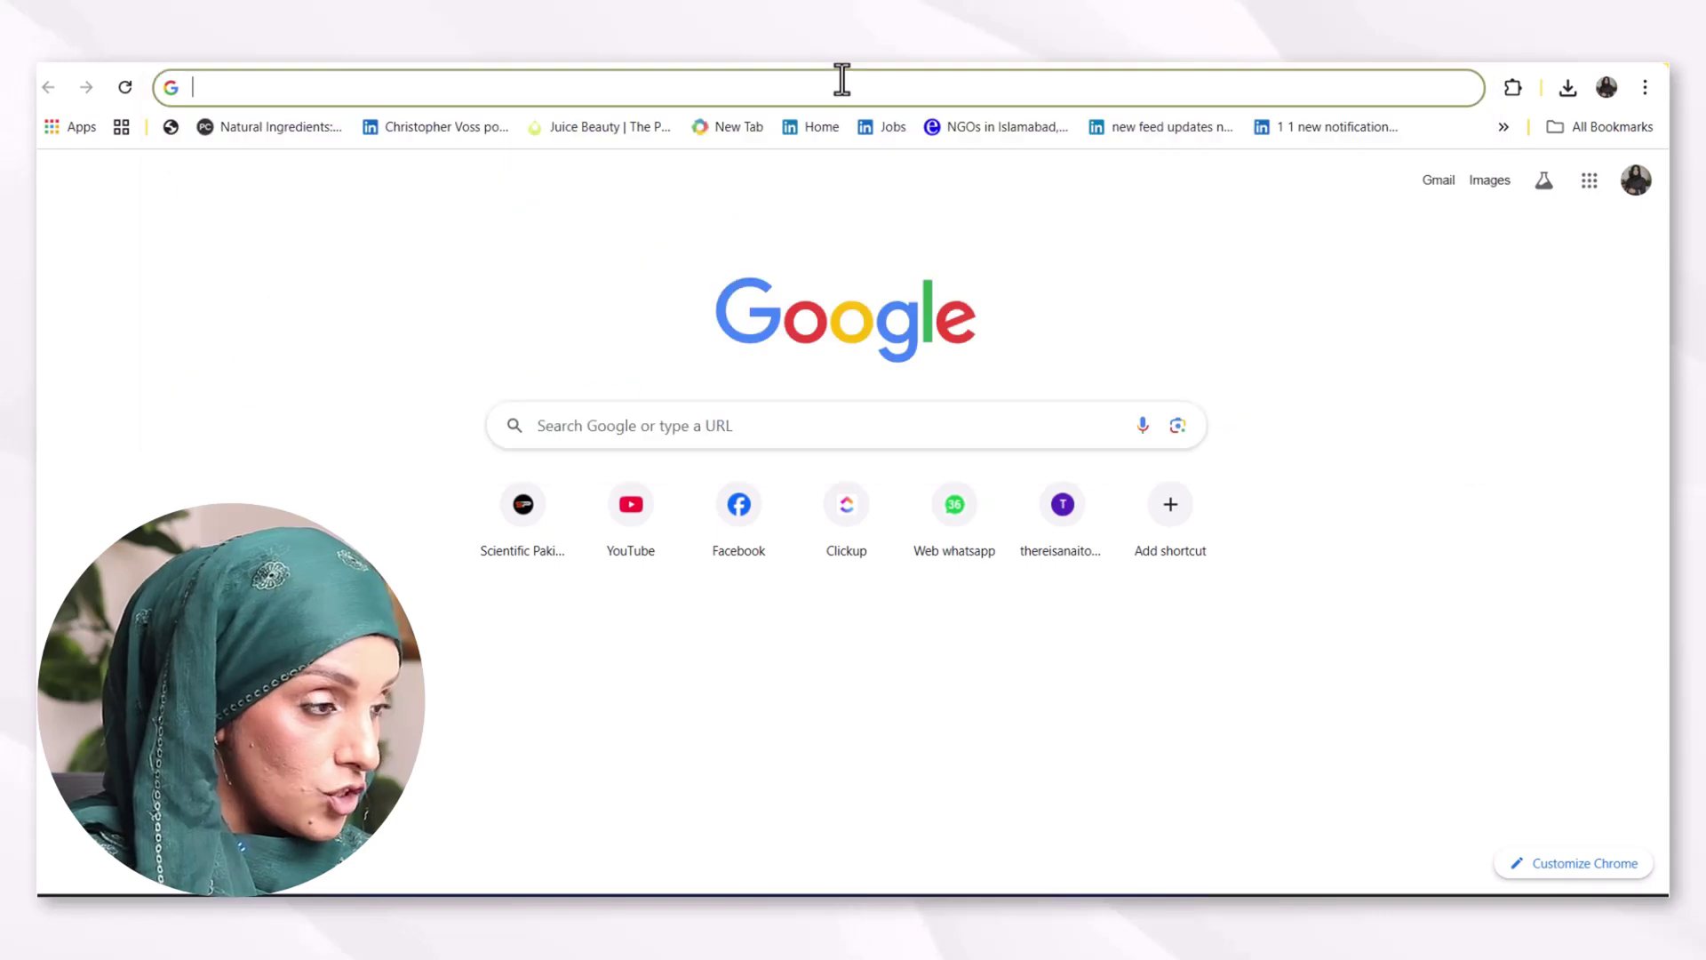
Step: On chatgpt.com, turn on deep research and paste the imidazole ionic liquids applications query
{"action": "type", "text": "ch"}
{"action": "key", "text": "Return"}
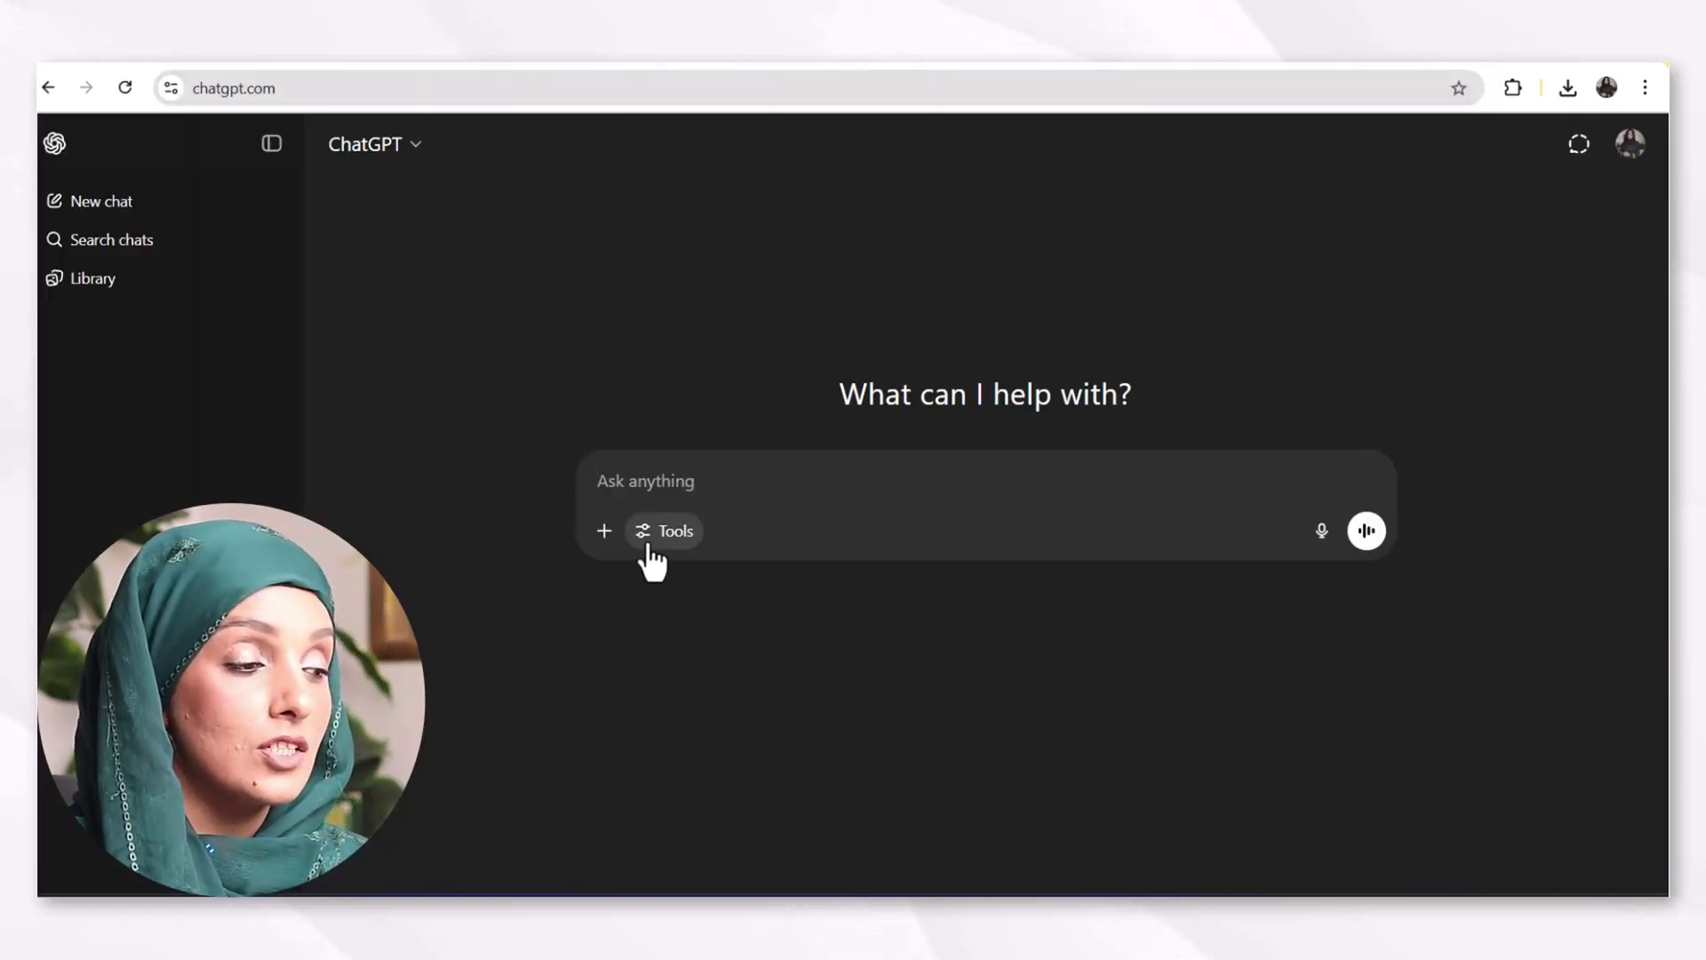
{"action": "left_click", "coordinate": [649, 546]}
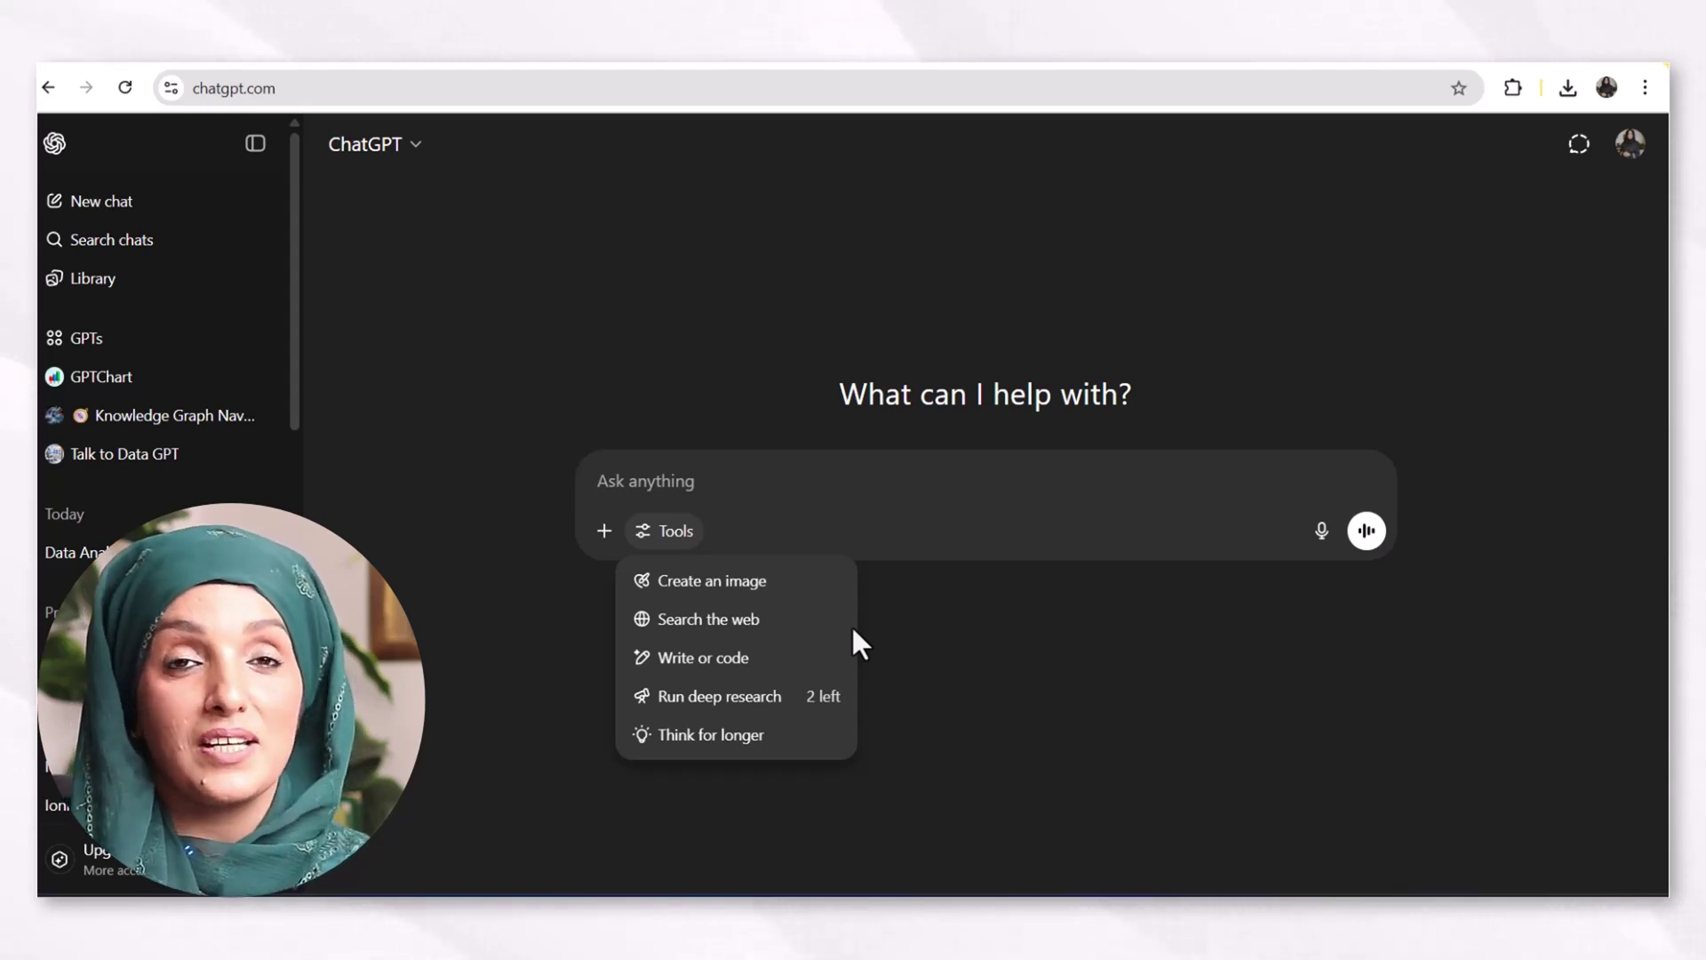
{"action": "left_click", "coordinate": [715, 701]}
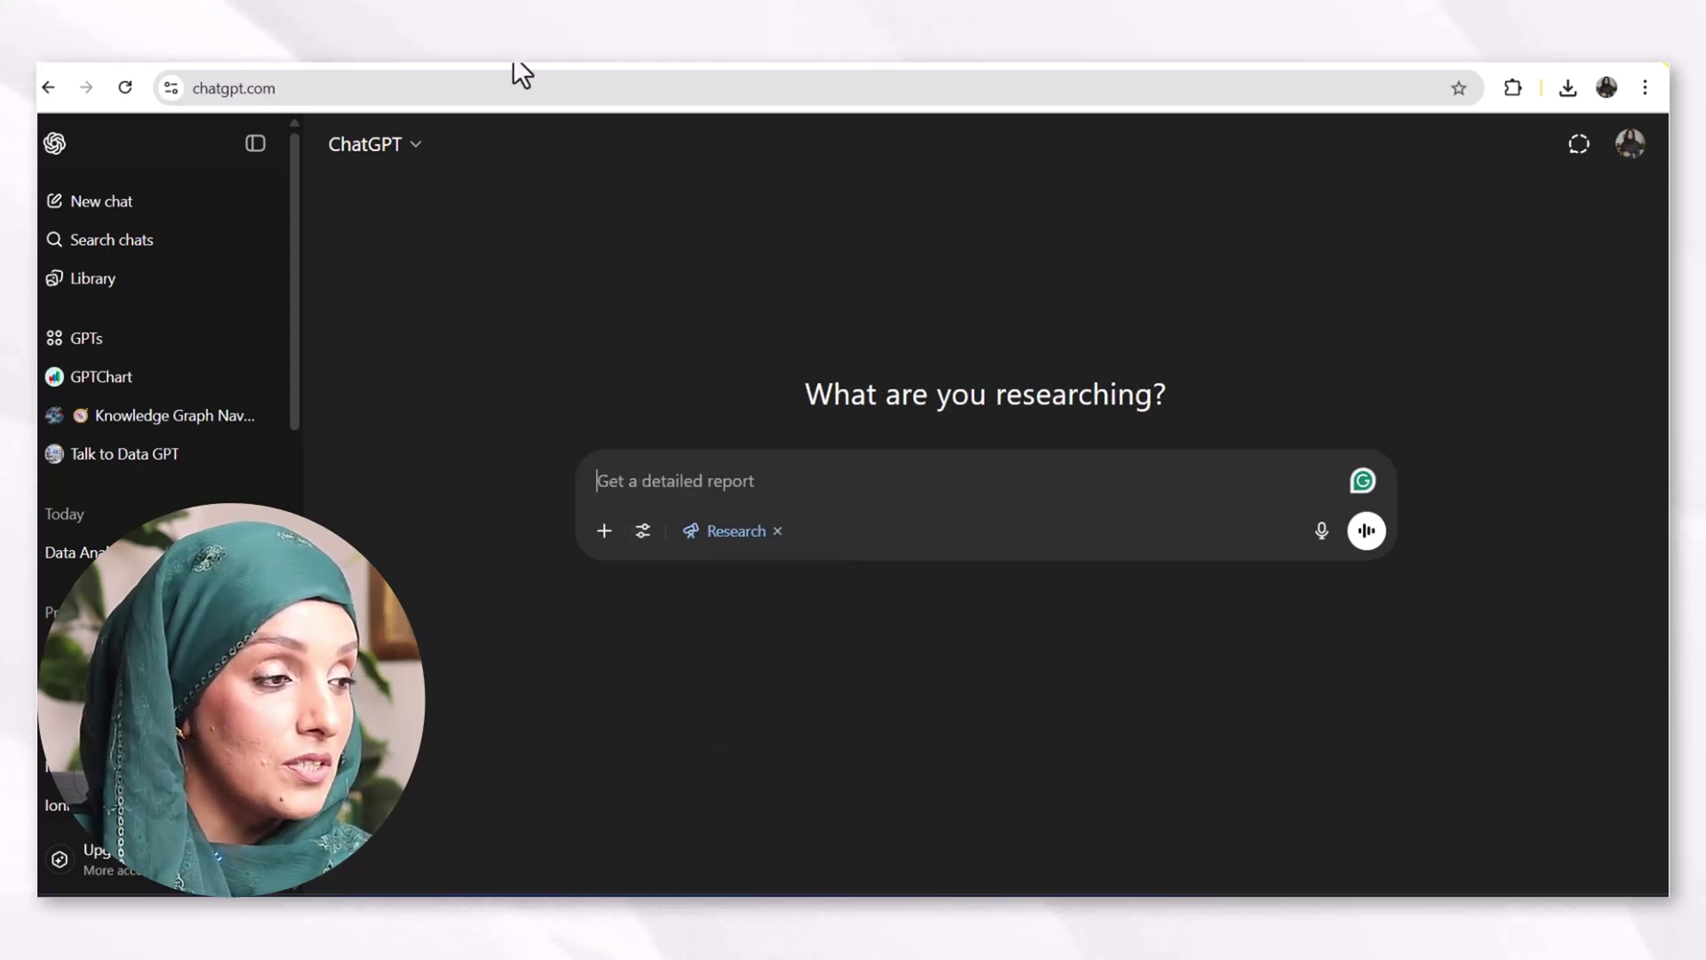
{"action": "type", "text": "Imidazole-based ionic liquids applications in energy storage, pharmaceuticals, green chemistry"}
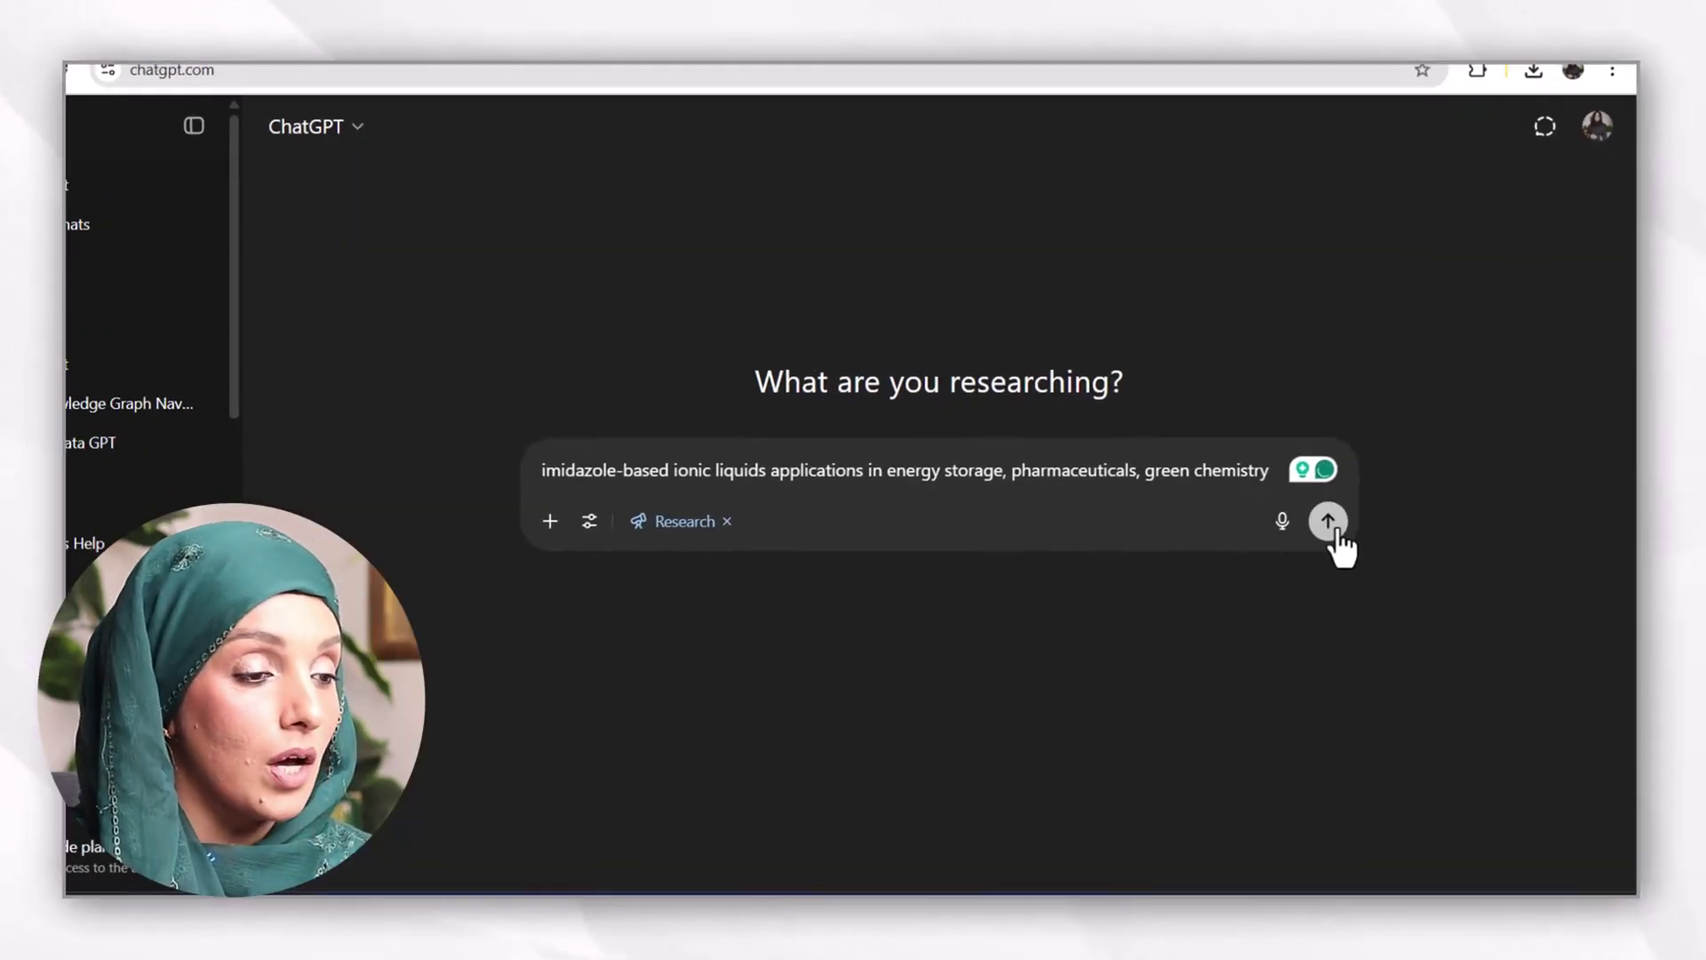
Step: Send the imidazole ionic liquids query to deep research and highlight the citation and first two clarifying questions
{"action": "left_click", "coordinate": [1366, 531]}
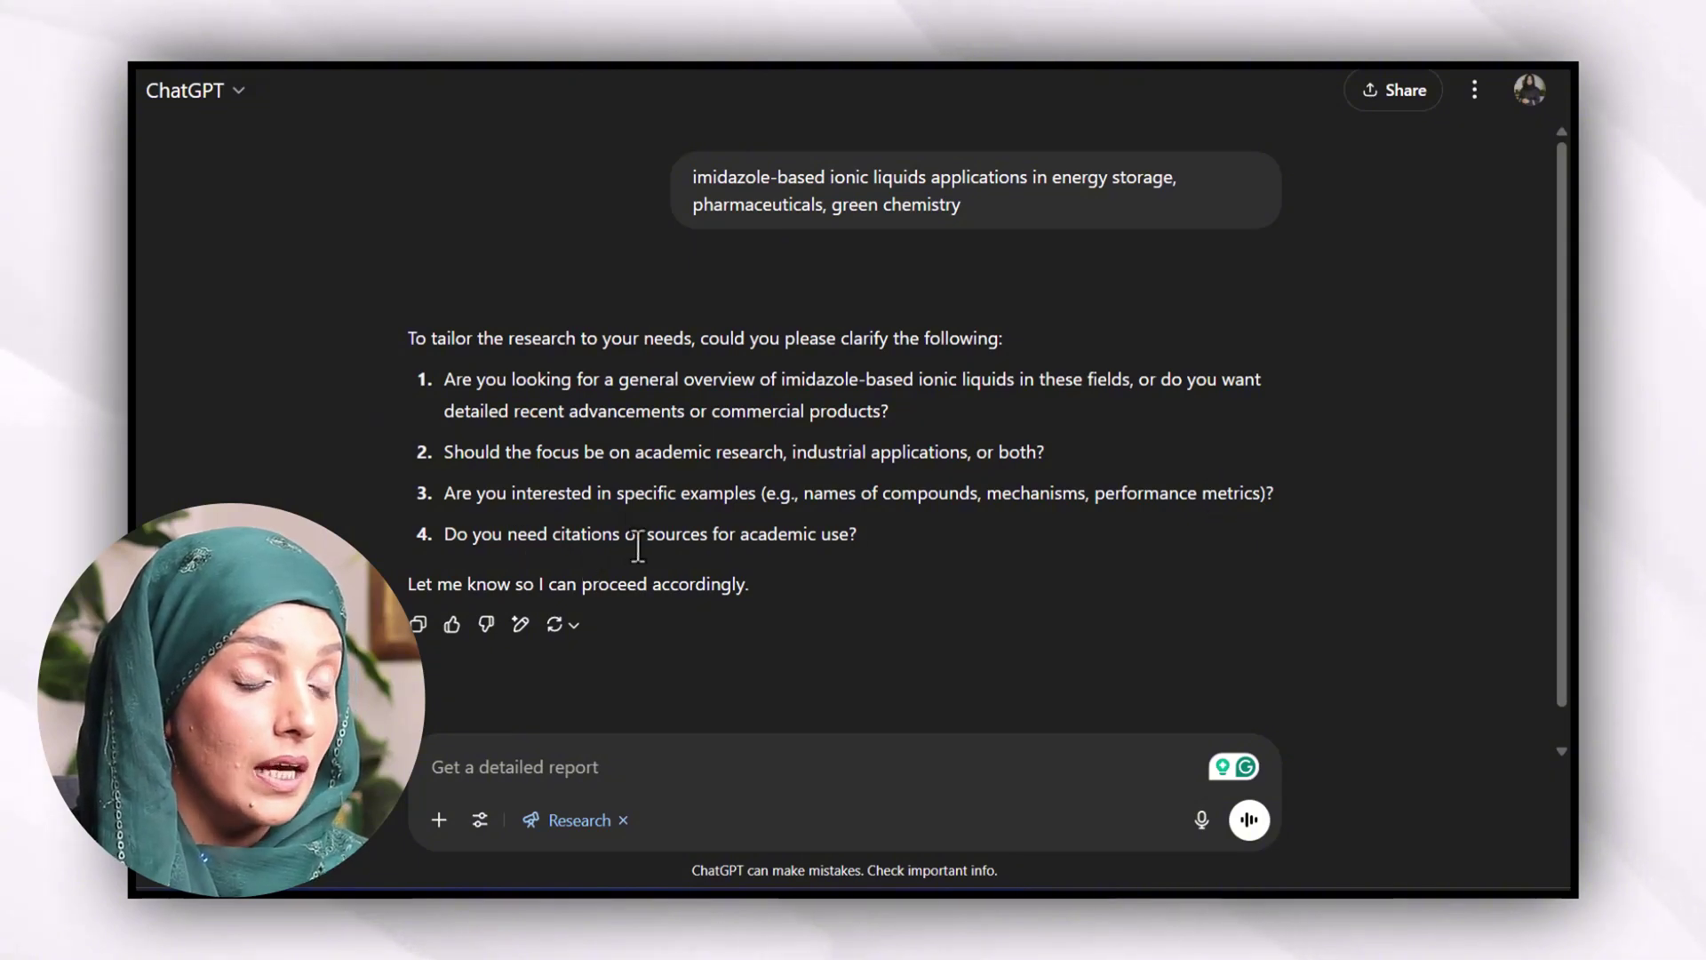
{"action": "left_click_drag", "start_coordinate": [855, 531], "coordinate": [455, 556]}
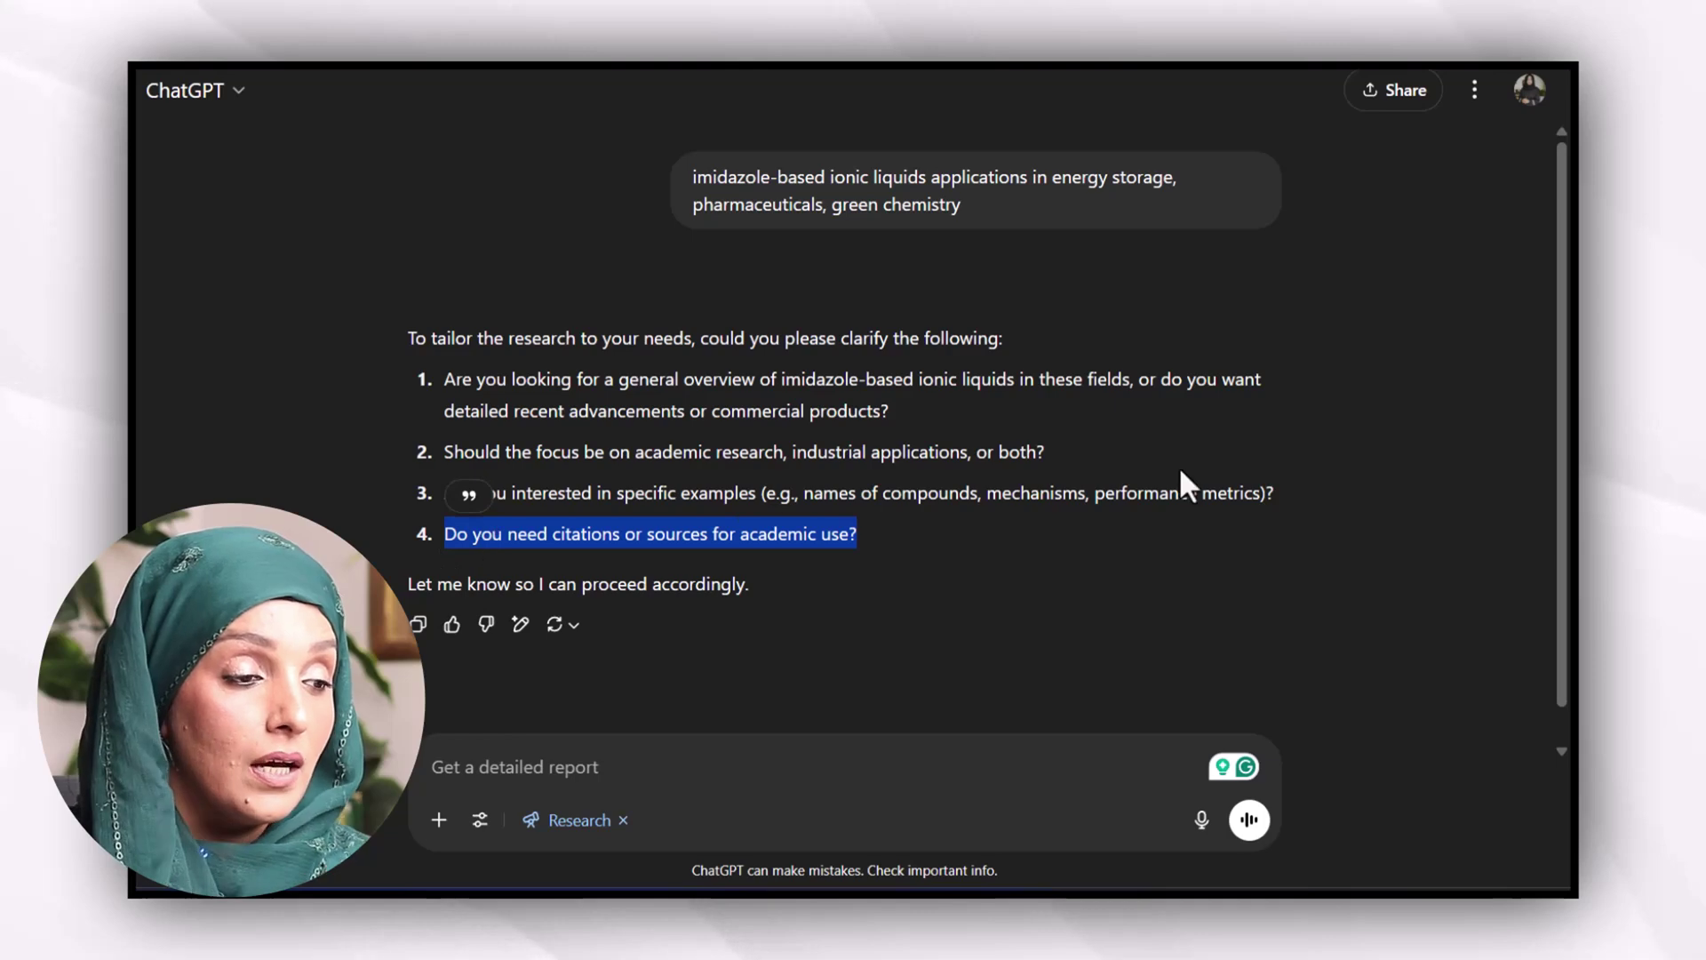
{"action": "left_click_drag", "start_coordinate": [1053, 453], "coordinate": [440, 399]}
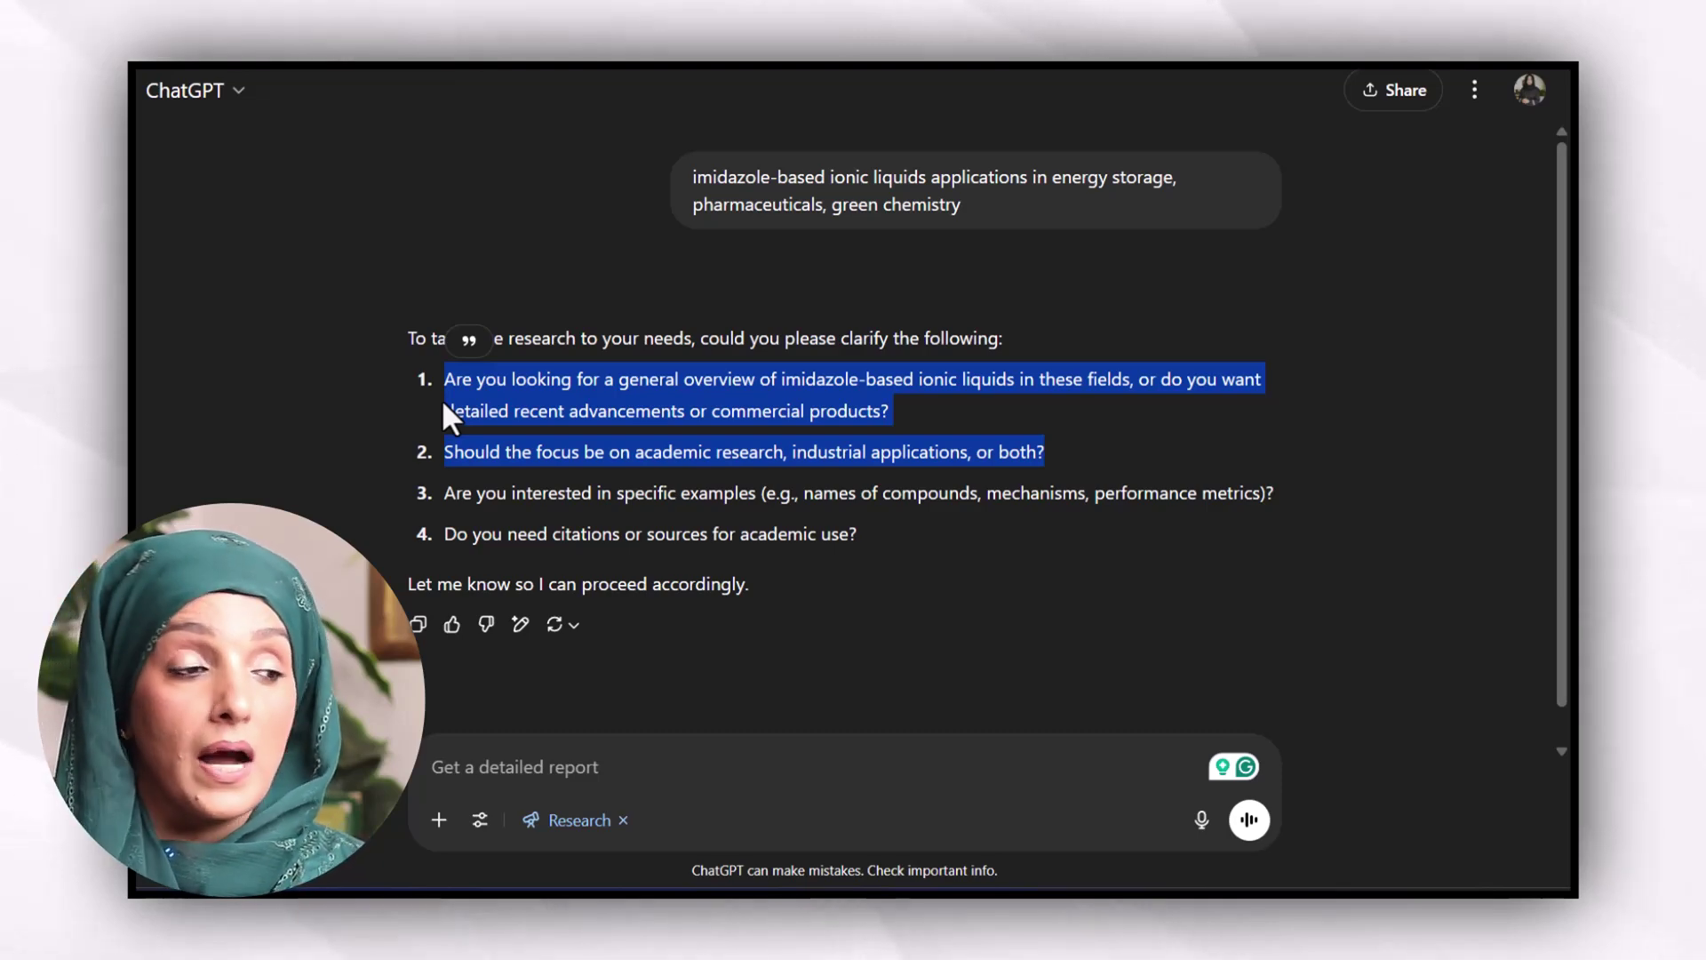
{"action": "left_click", "coordinate": [590, 415]}
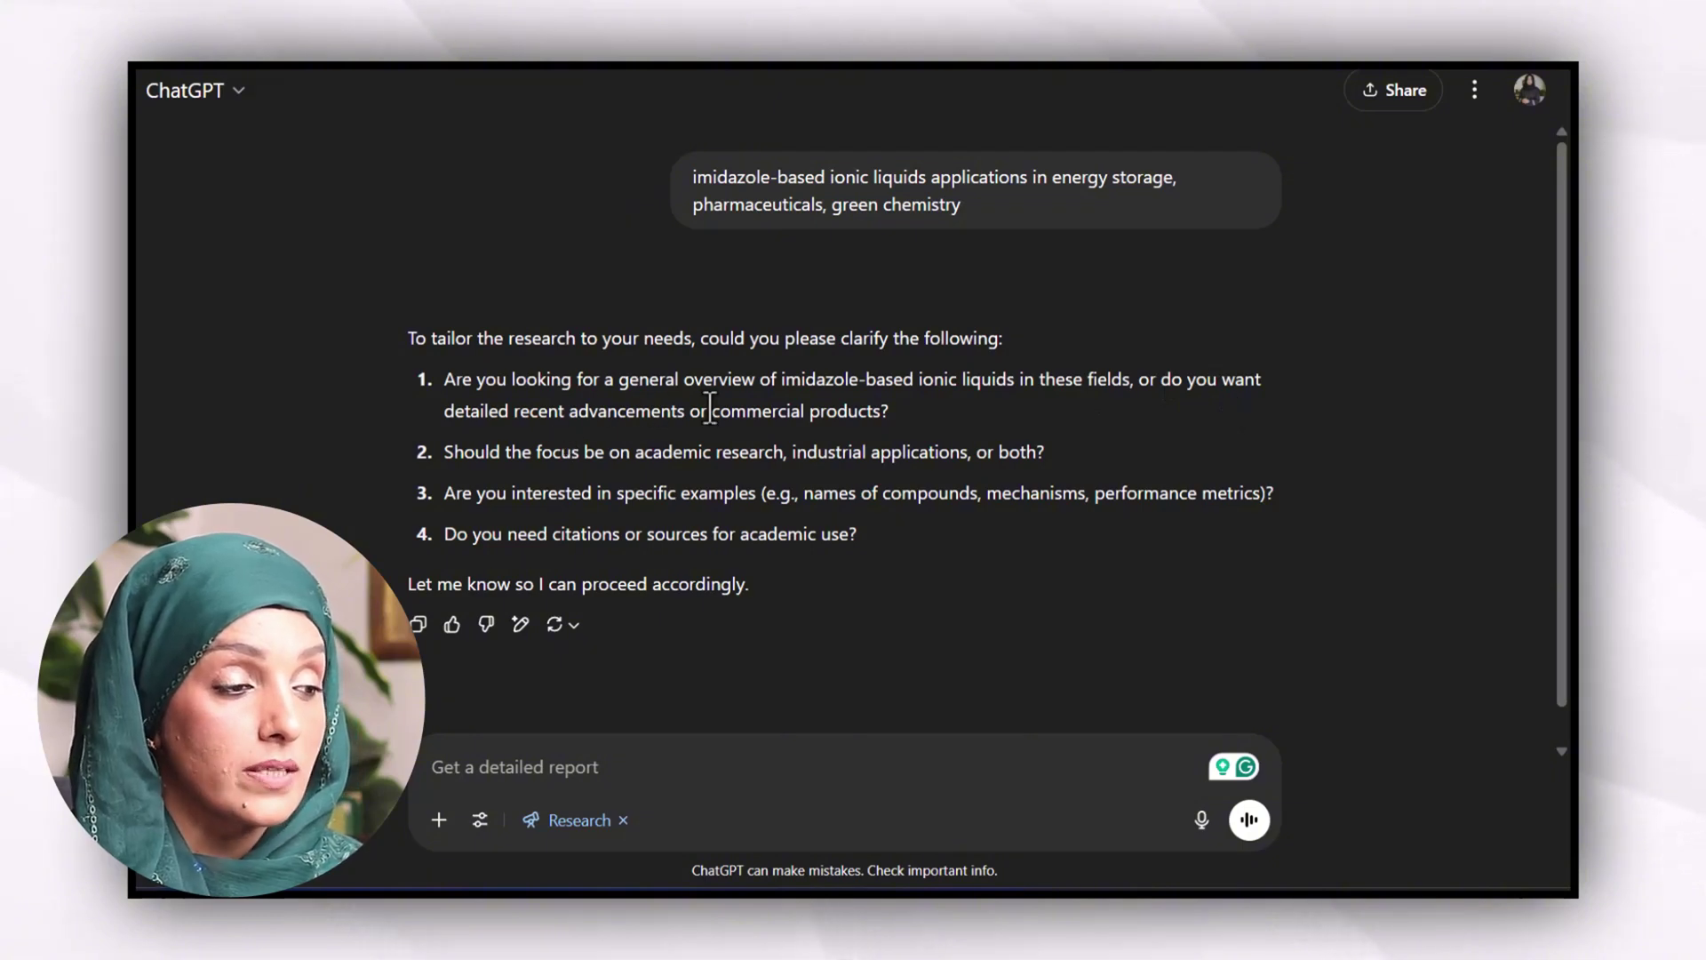
Step: Highlight commercial products and detailed recent advancements in question 1, and research and industrial applications in question 2
{"action": "left_click_drag", "start_coordinate": [708, 411], "coordinate": [909, 426]}
{"action": "left_click_drag", "start_coordinate": [686, 413], "coordinate": [444, 414]}
{"action": "left_click_drag", "start_coordinate": [702, 411], "coordinate": [890, 413]}
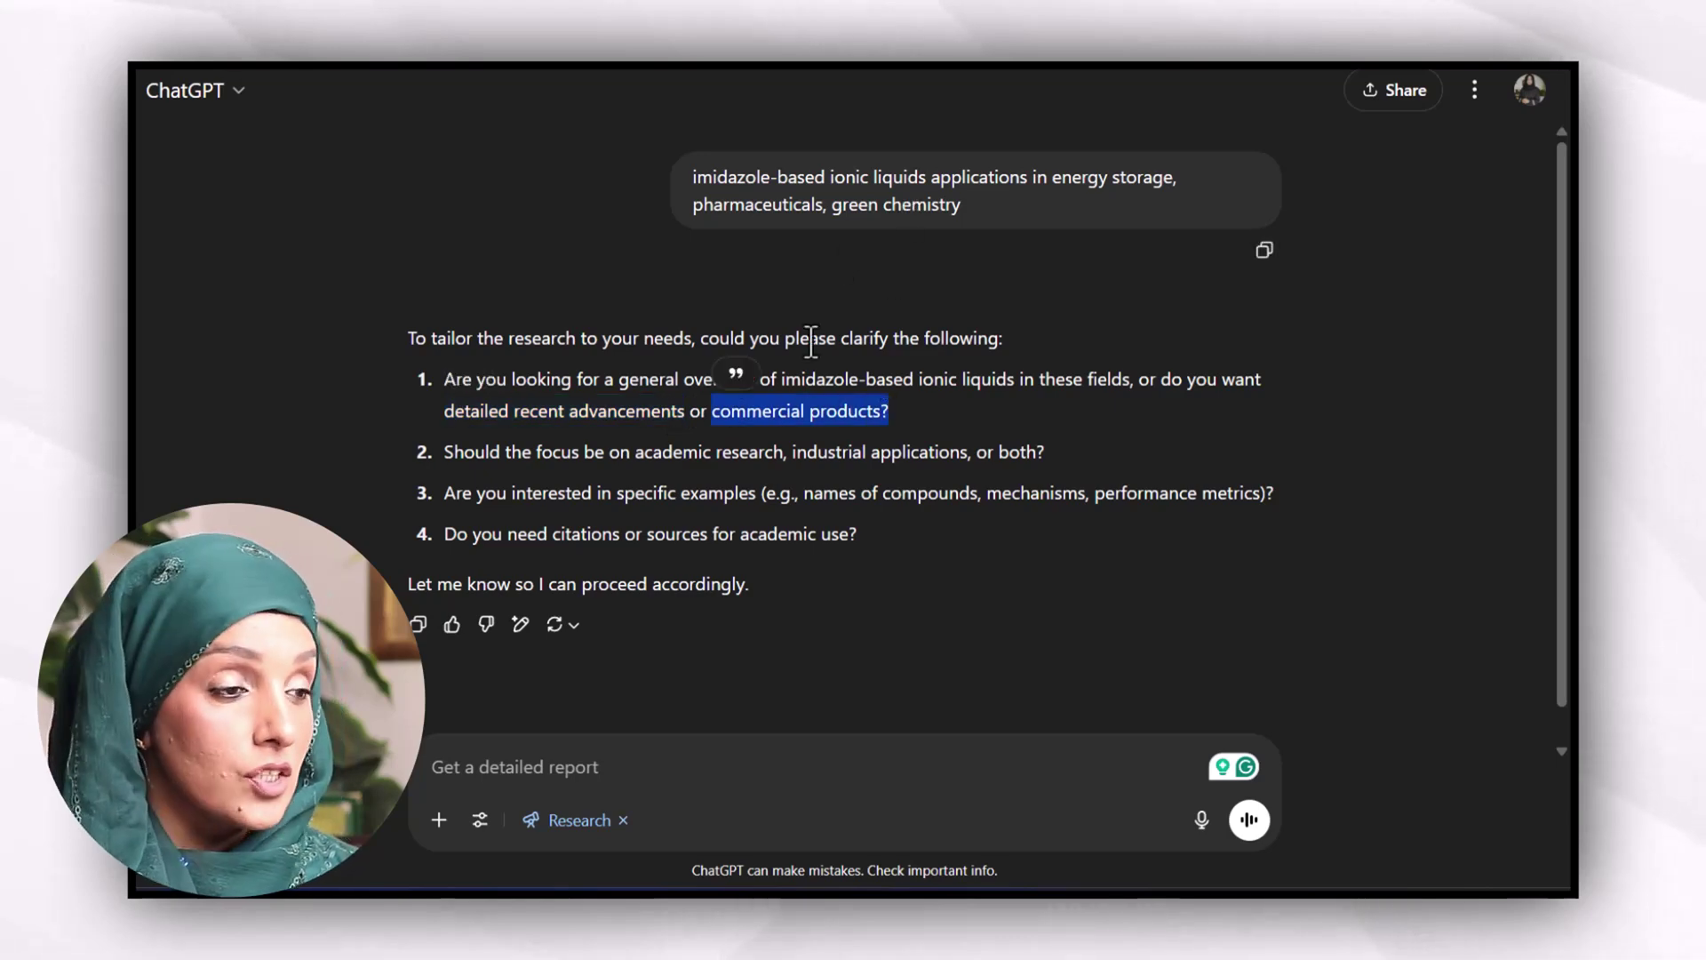
{"action": "left_click_drag", "start_coordinate": [716, 453], "coordinate": [972, 454]}
{"action": "left_click", "coordinate": [753, 457]}
{"action": "left_click_drag", "start_coordinate": [722, 458], "coordinate": [979, 453]}
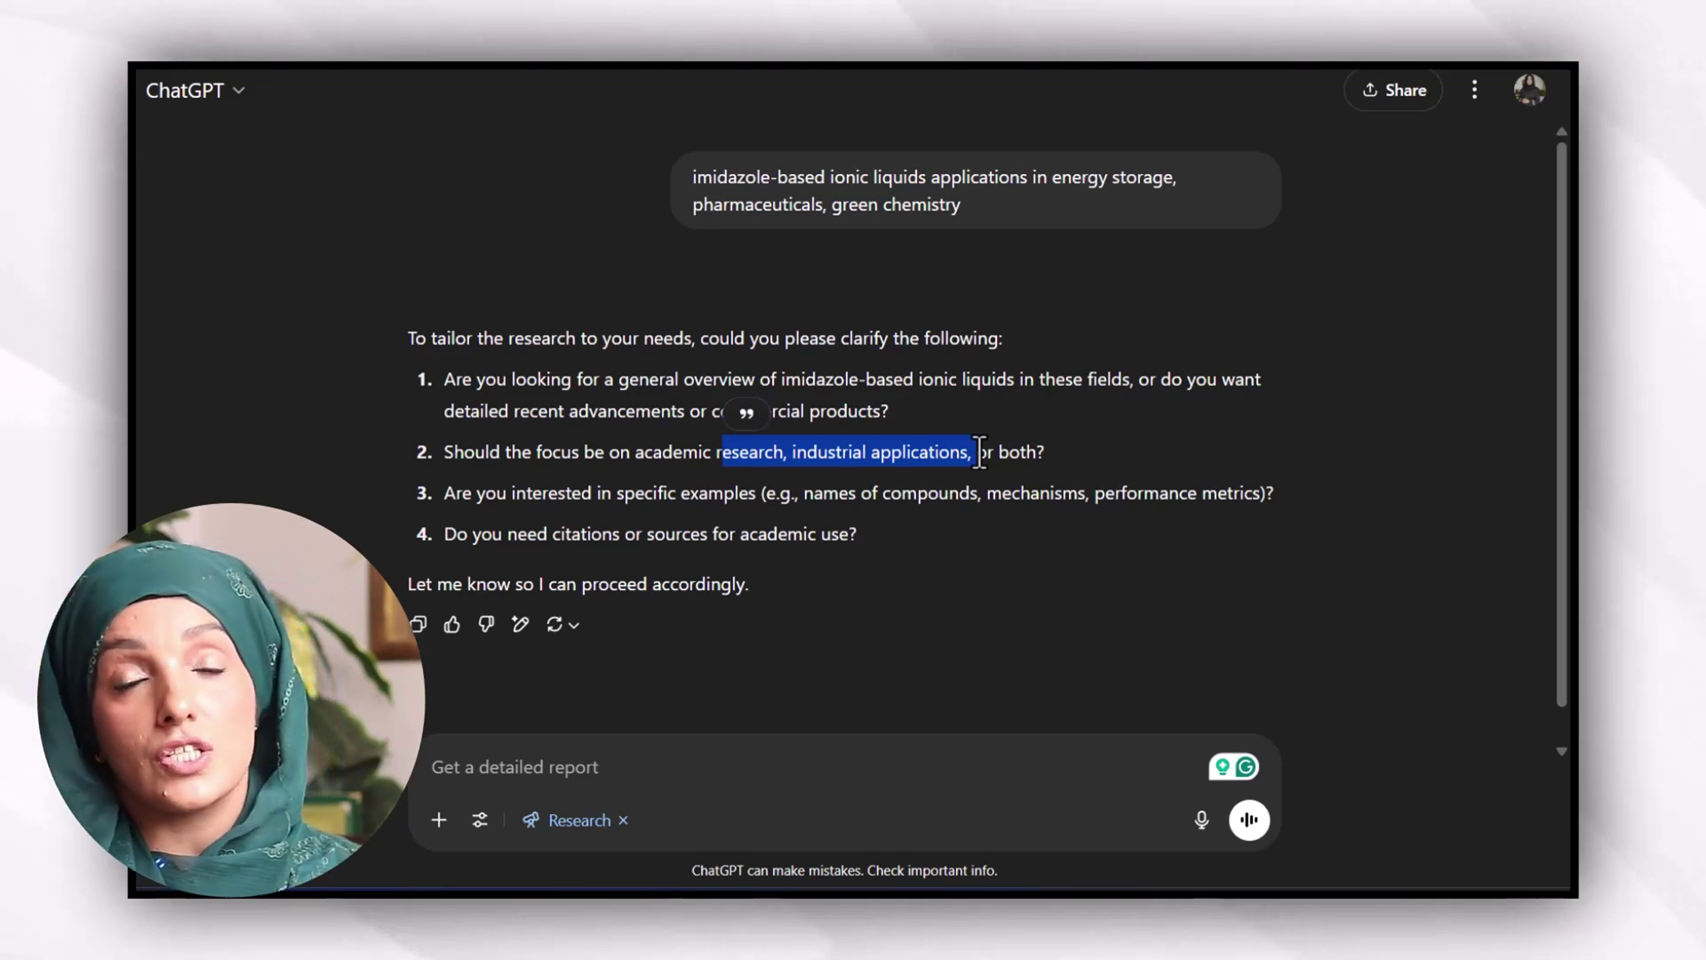